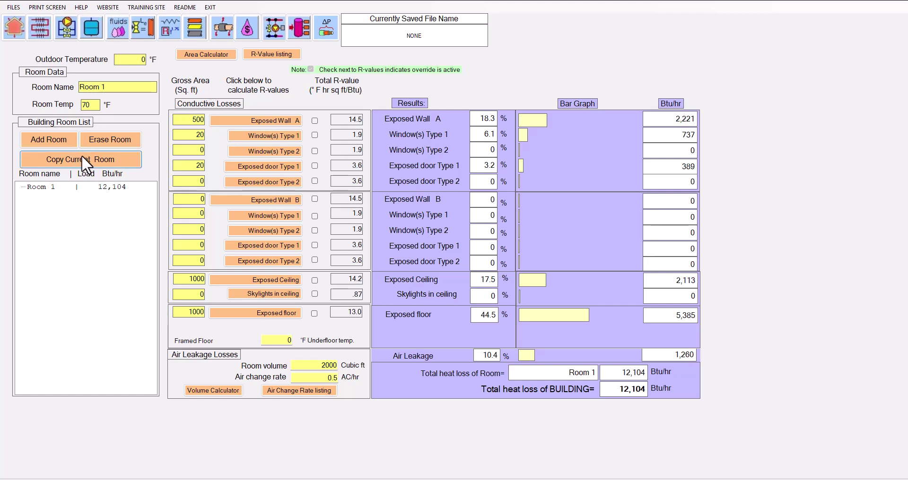
- Open Exposed Wall A's R-value calculation for Room 1 and look through the available wall types, returning to the framed wall
{"action": "left_click", "coordinate": [273, 120]}
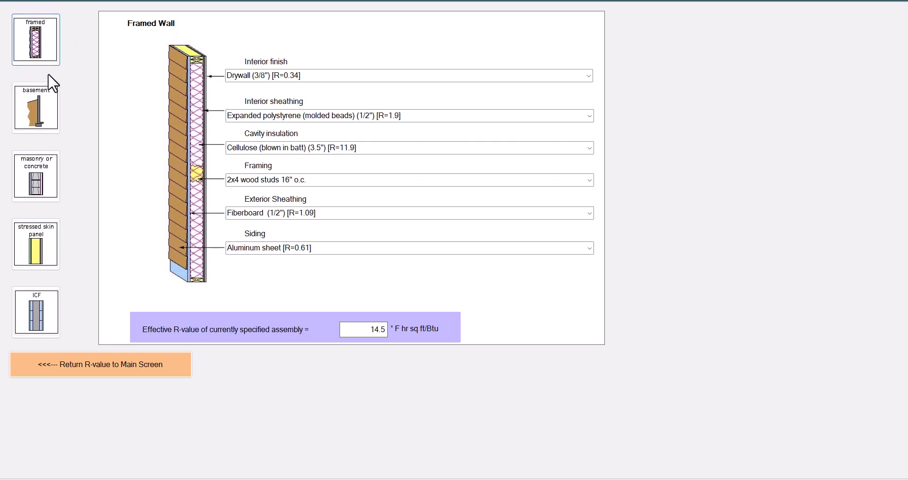
{"action": "left_click", "coordinate": [51, 114]}
{"action": "left_click", "coordinate": [55, 178]}
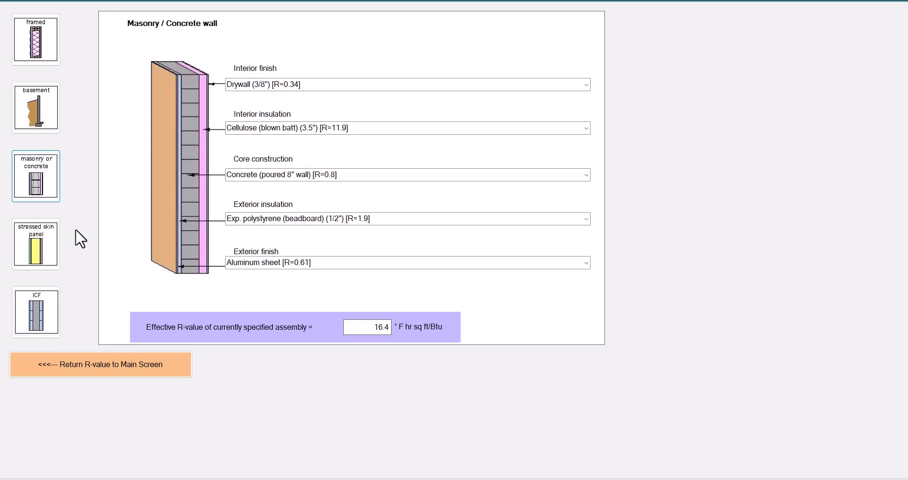
{"action": "left_click", "coordinate": [55, 254]}
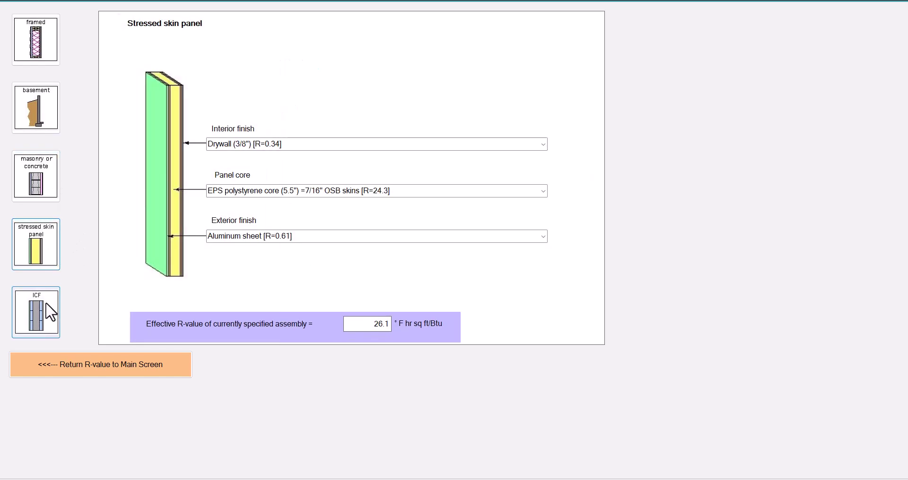
{"action": "left_click", "coordinate": [46, 313]}
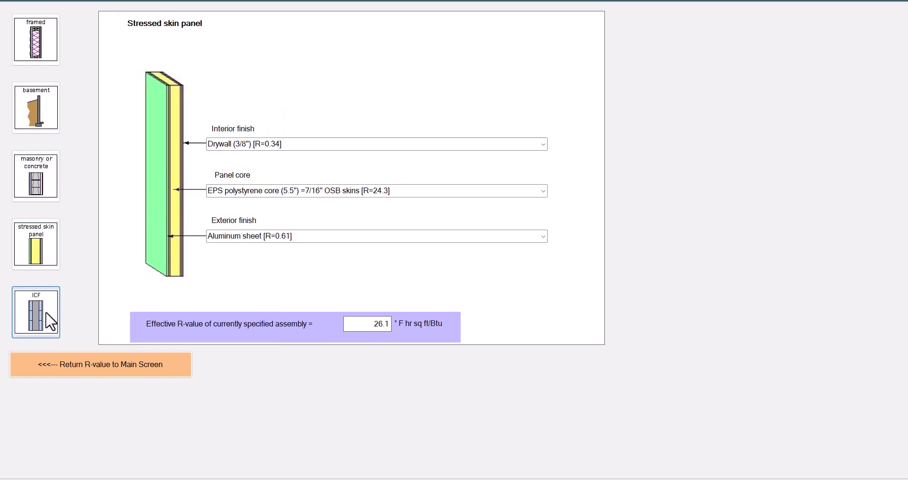
{"action": "left_click", "coordinate": [53, 42]}
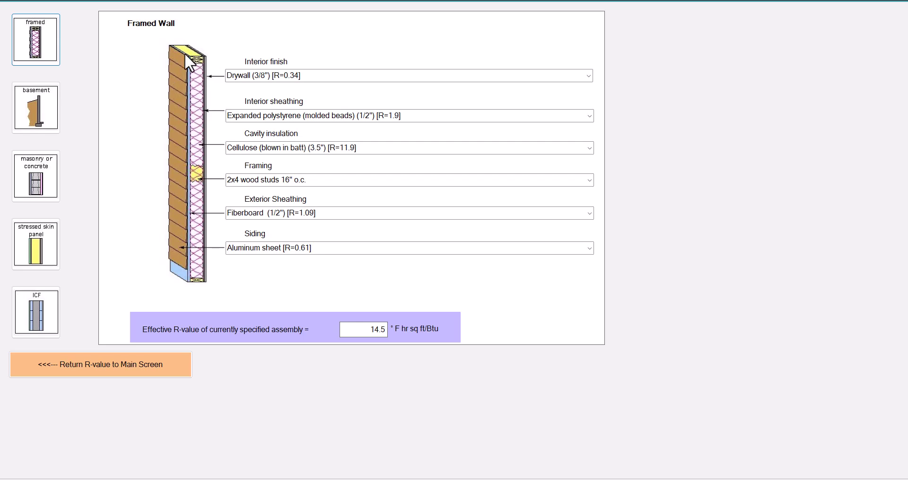
- Set the framed wall's interior finish to Plywood / OSB (5/8") and interior sheathing to Extruded polystyrene (1/2"), then apply its R-value to the room
{"action": "left_click", "coordinate": [588, 77]}
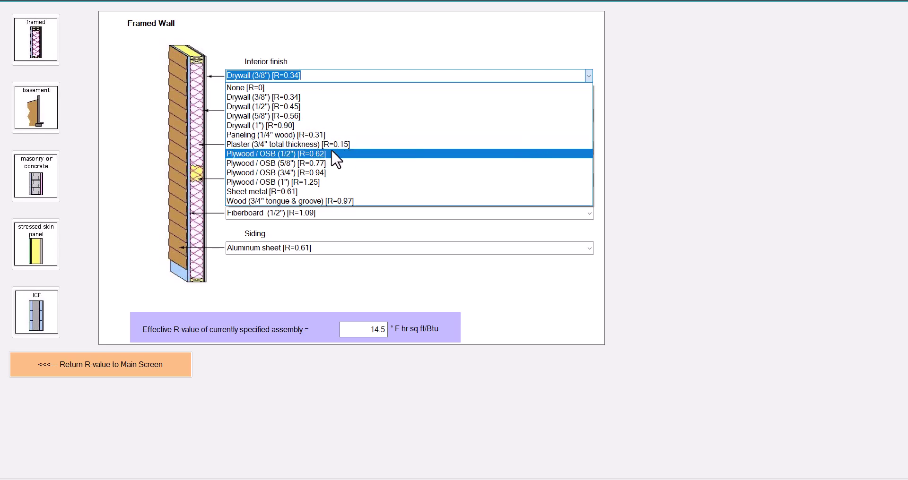
{"action": "left_click", "coordinate": [343, 163]}
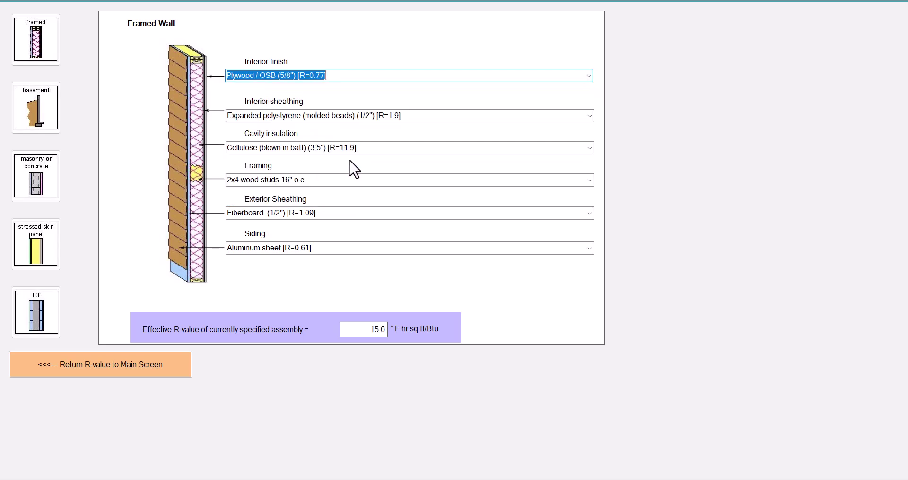
{"action": "left_click", "coordinate": [589, 117]}
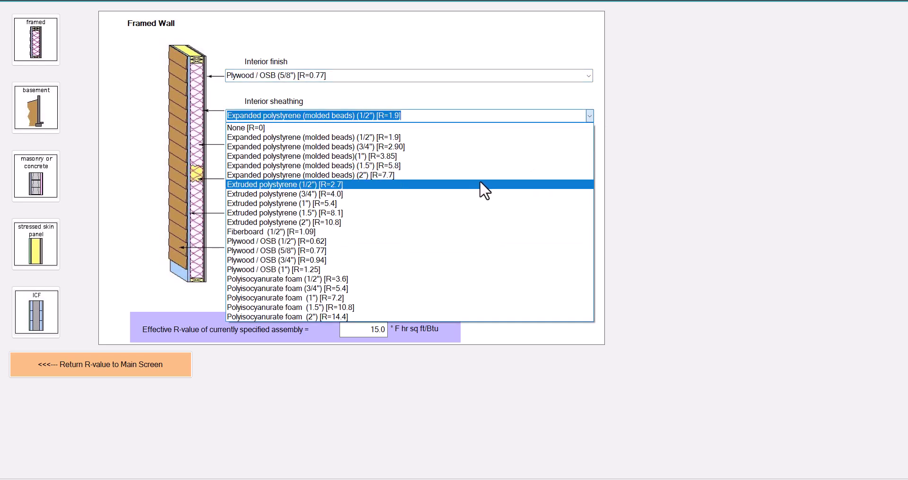
{"action": "left_click", "coordinate": [479, 184]}
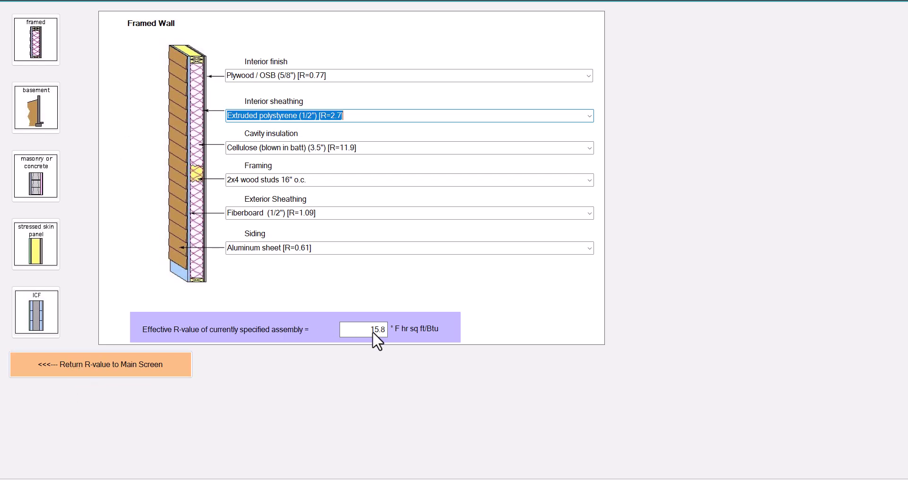
{"action": "left_click", "coordinate": [118, 370]}
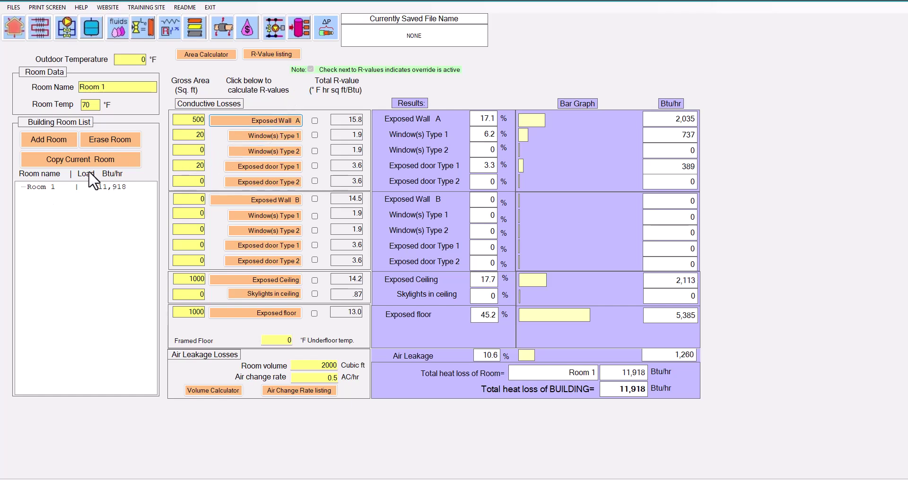
- Add three more rooms to the building room list
{"action": "left_click", "coordinate": [60, 141]}
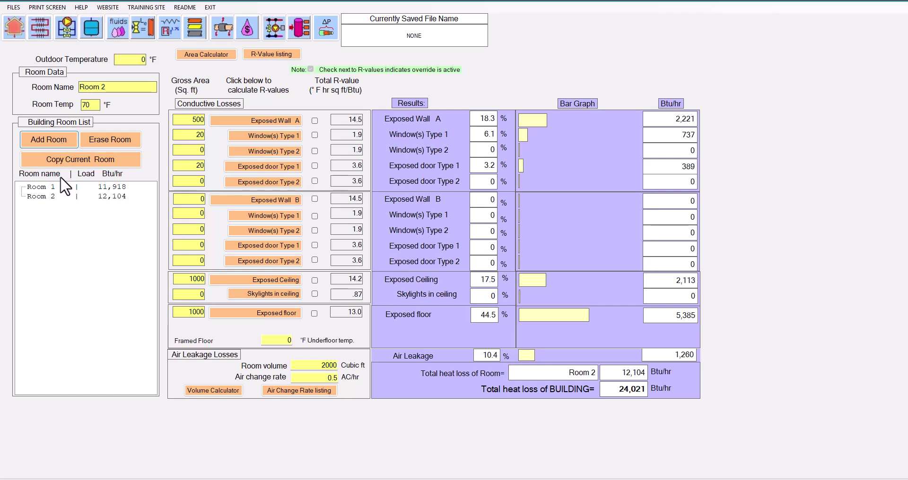
{"action": "left_click", "coordinate": [61, 142]}
{"action": "left_click", "coordinate": [59, 138]}
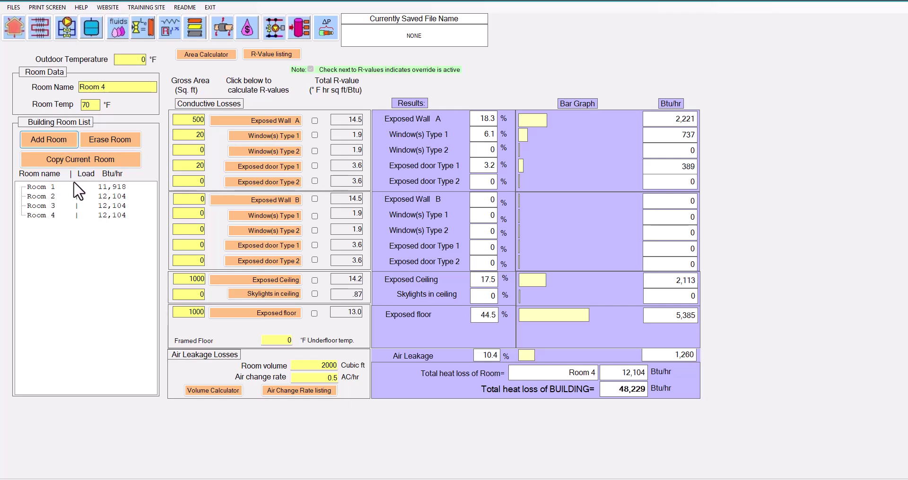
- Duplicate Room 1 in the building room list and reselect the original
{"action": "left_click", "coordinate": [113, 186]}
{"action": "left_click", "coordinate": [94, 160]}
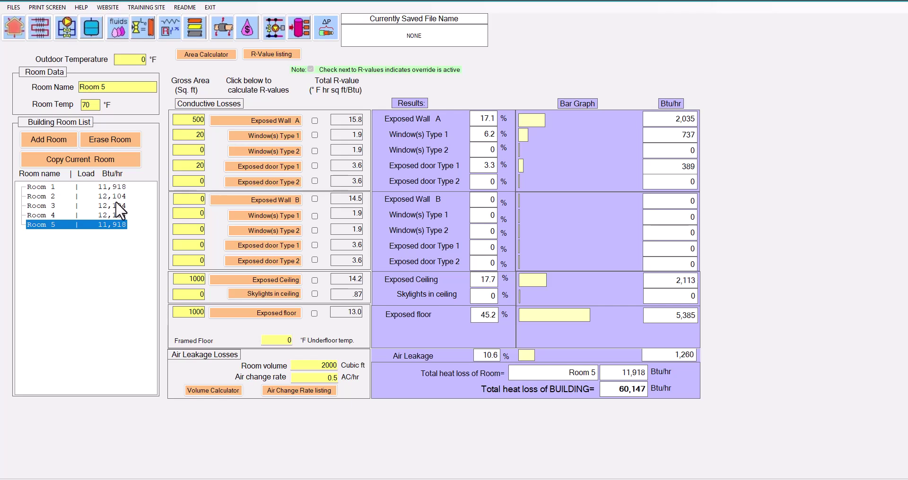
{"action": "left_click", "coordinate": [115, 186]}
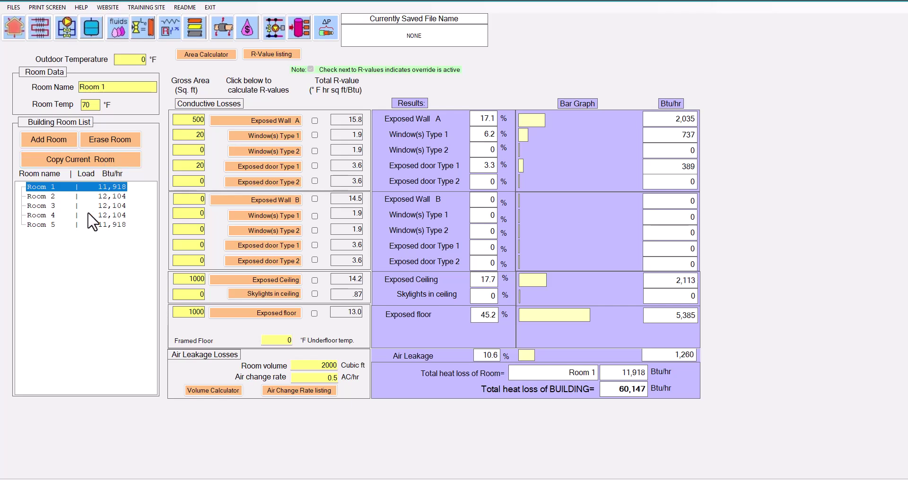
- Rename Room 2 as Bed1 and select it in the building room list
{"action": "left_click", "coordinate": [47, 197]}
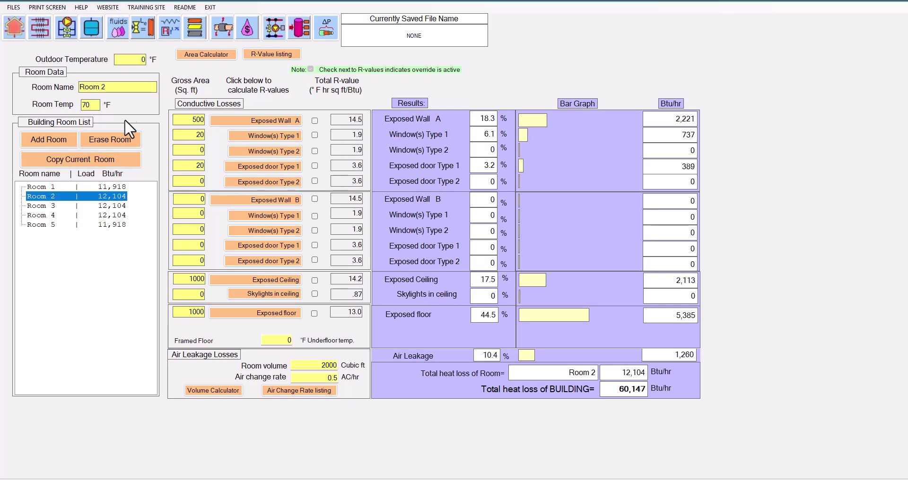
{"action": "left_click", "coordinate": [104, 87]}
{"action": "left_click_drag", "start_coordinate": [84, 88], "coordinate": [110, 89]}
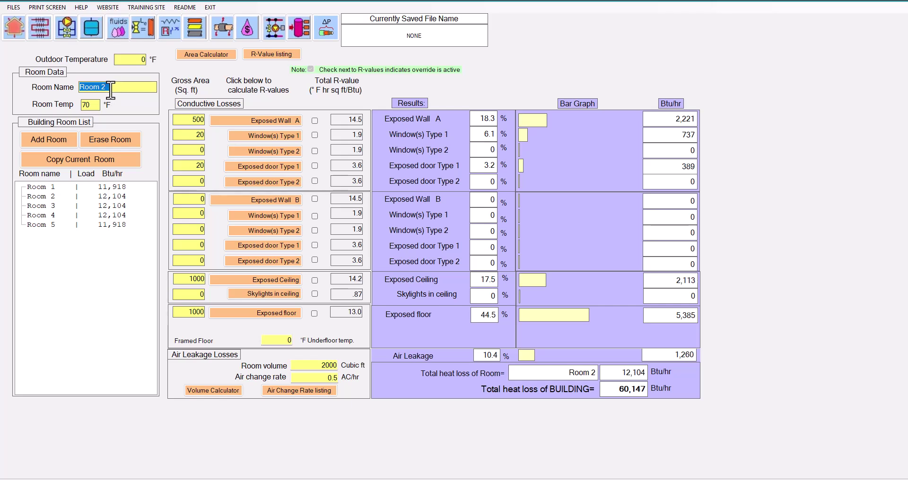
{"action": "type", "text": "Bed1"}
{"action": "key", "text": "Return"}
{"action": "left_click", "coordinate": [37, 199]}
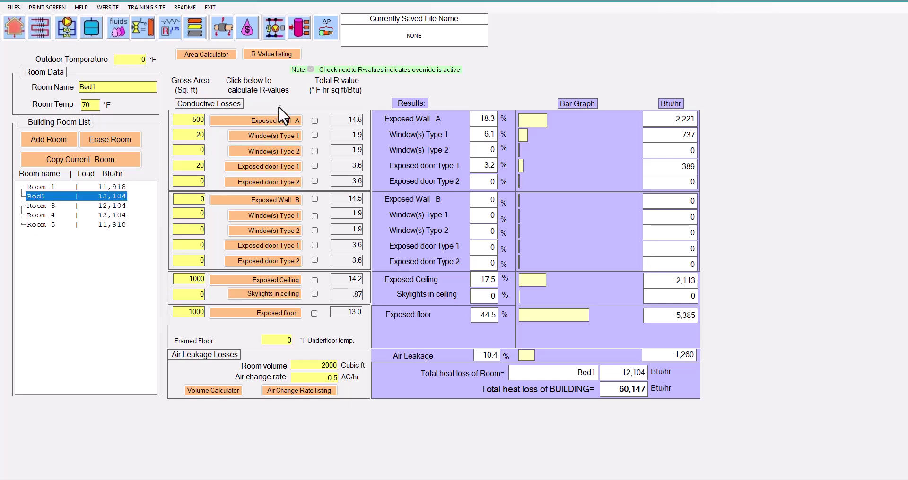
- Change Wall A's Window Type 1 to triple glass with 0.25" argon space and low E, and apply its R-value to Bed1
{"action": "left_click", "coordinate": [249, 136]}
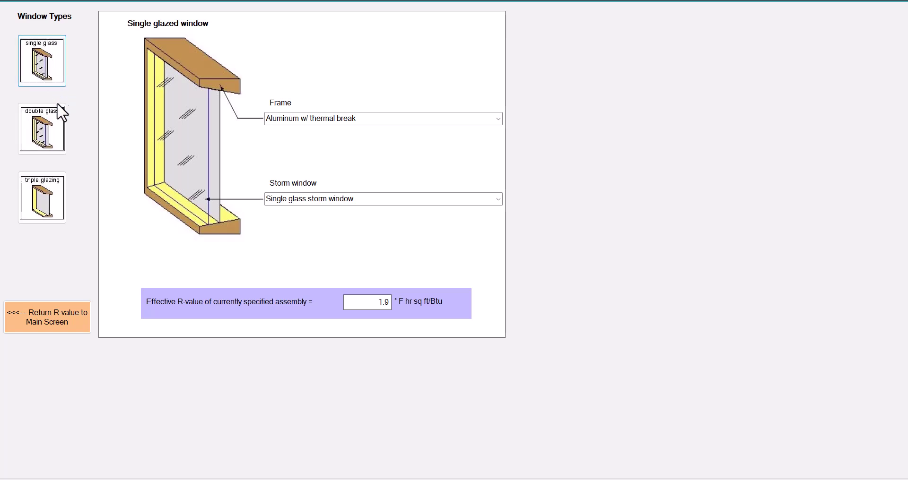
{"action": "left_click", "coordinate": [51, 199]}
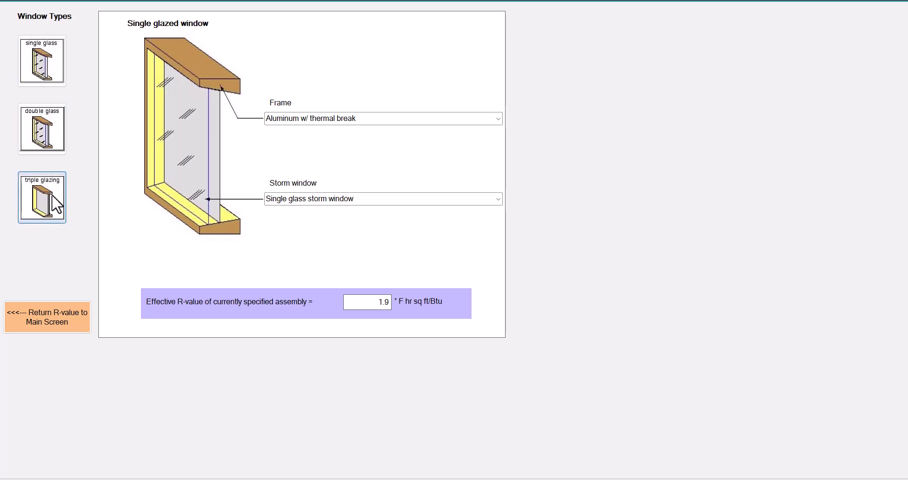
{"action": "left_click", "coordinate": [487, 179]}
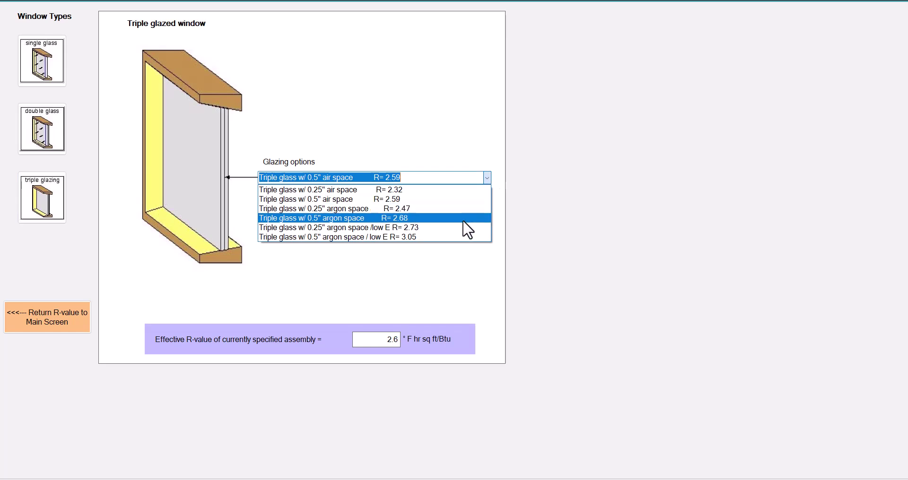
{"action": "left_click", "coordinate": [462, 226]}
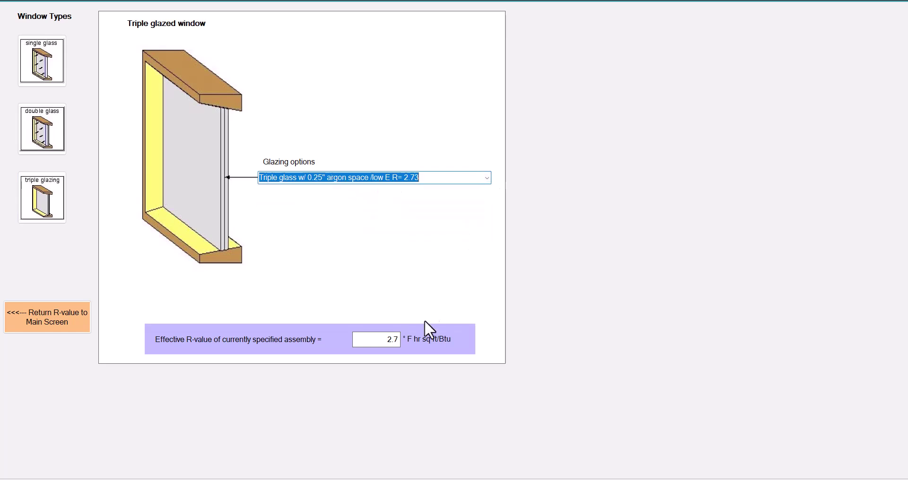
{"action": "left_click", "coordinate": [53, 312]}
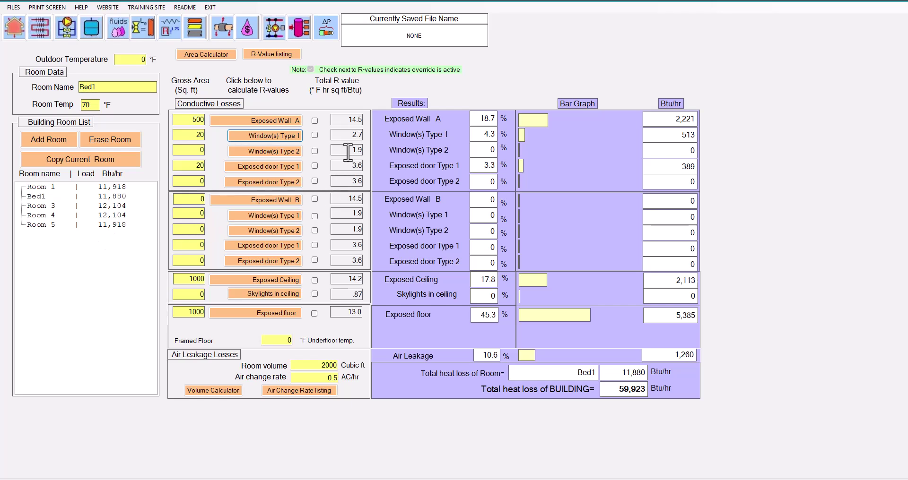
- Set Wall A's exposed door areas in Bed1 to 50 sq ft for Type 1 and 30 sq ft for Type 2
{"action": "double_click", "coordinate": [197, 166]}
{"action": "type", "text": "0"}
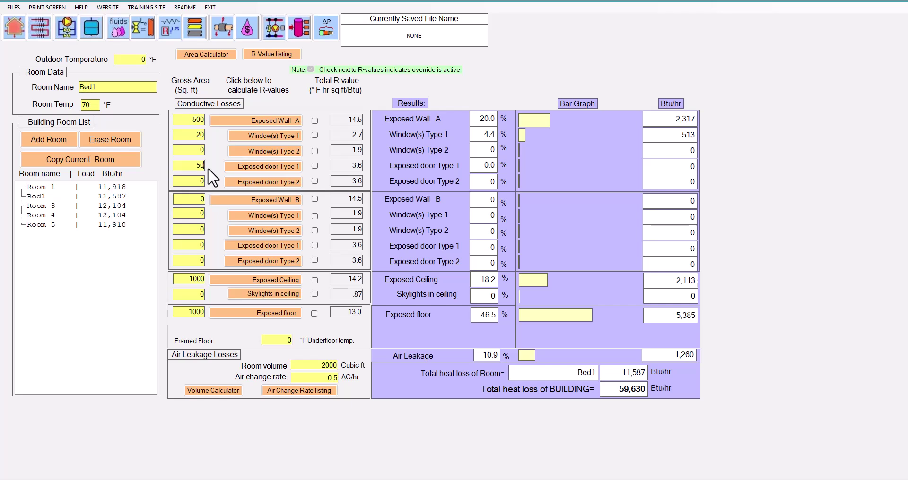
{"action": "left_click", "coordinate": [259, 182]}
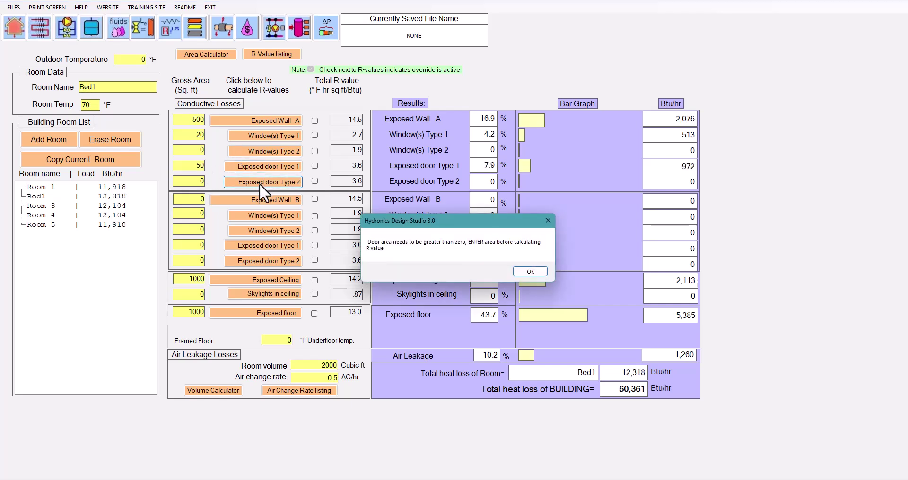
{"action": "left_click", "coordinate": [527, 273]}
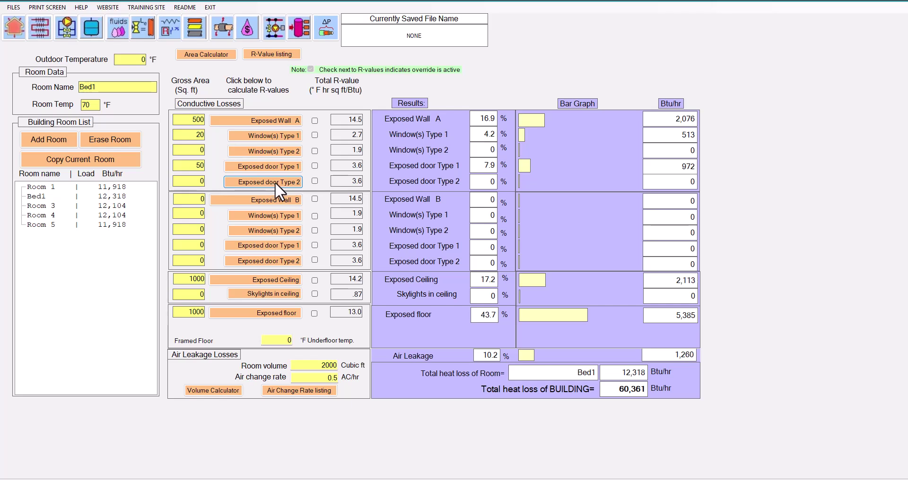
{"action": "left_click", "coordinate": [202, 182]}
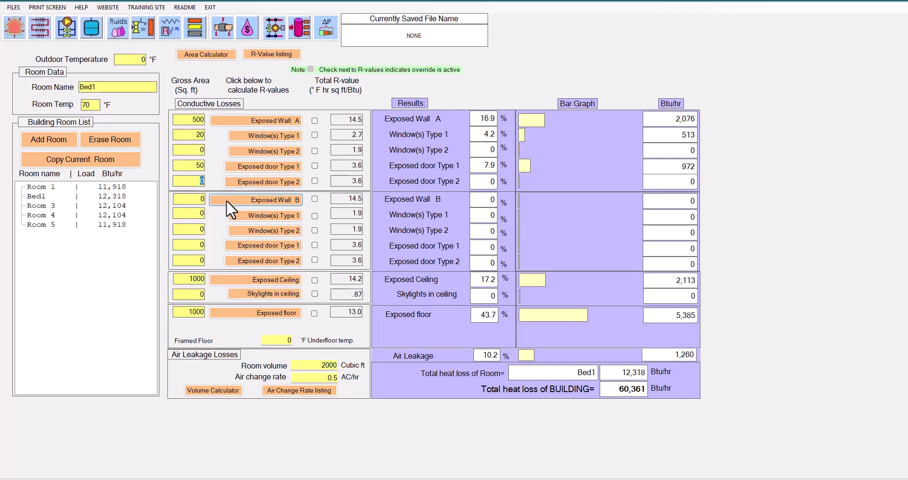
{"action": "type", "text": "30"}
{"action": "key", "text": "Return"}
- Configure Exposed door Type 2 as a passage door with a double glass, low-E coated window, and return its R-value to Bed1
{"action": "left_click", "coordinate": [262, 181]}
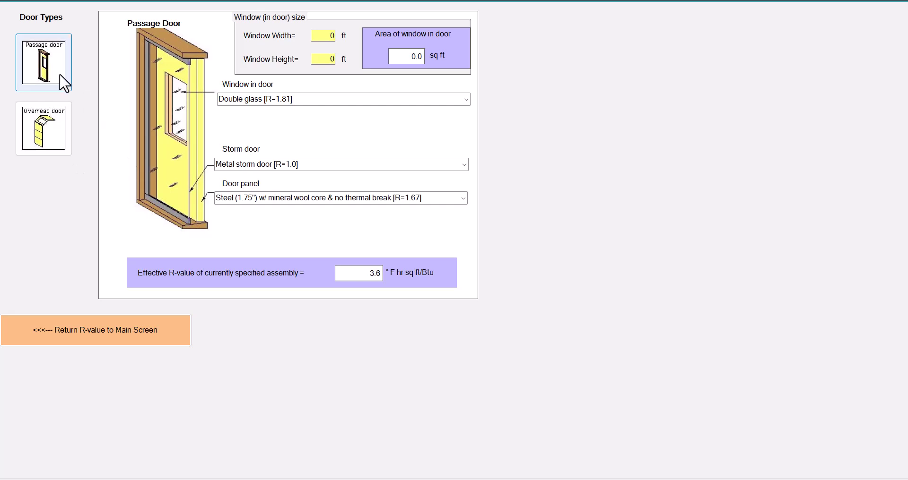
{"action": "left_click", "coordinate": [54, 119]}
{"action": "left_click", "coordinate": [45, 64]}
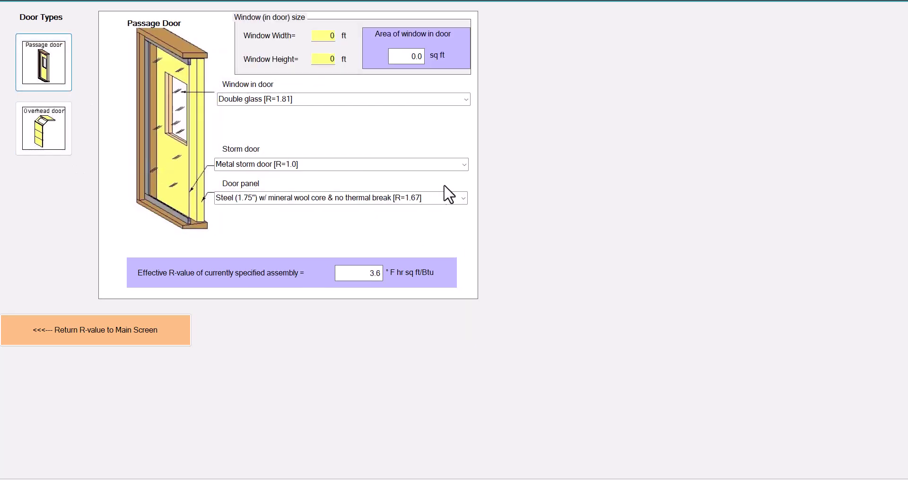
{"action": "left_click", "coordinate": [467, 100]}
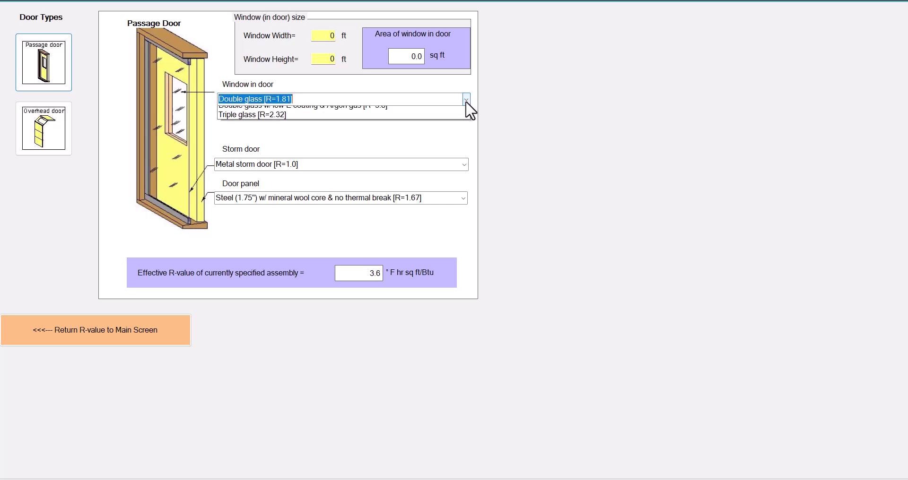
{"action": "left_click", "coordinate": [453, 132]}
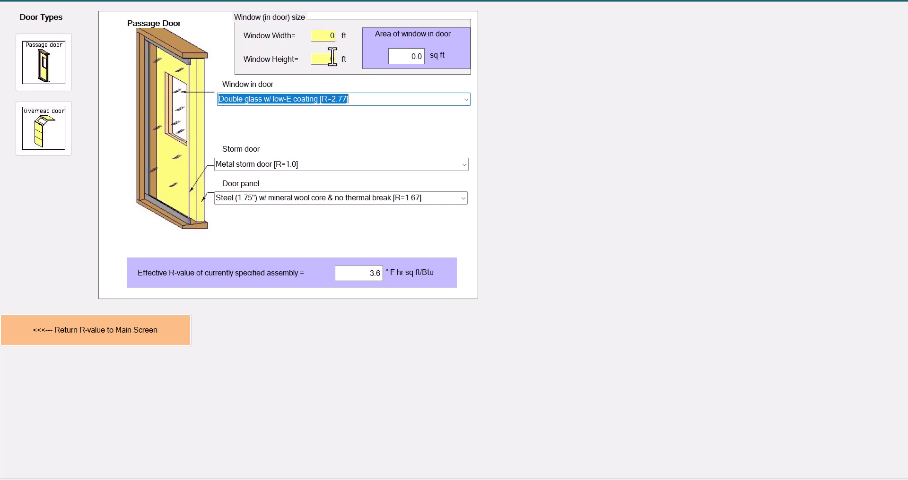
{"action": "left_click", "coordinate": [134, 335]}
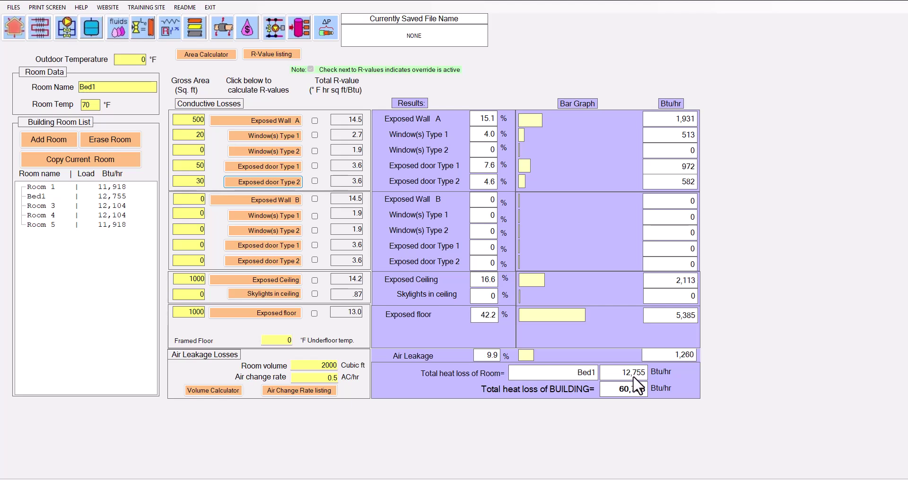
- Switch the exposed ceiling of Room 3 to the flat roof construction
{"action": "left_click", "coordinate": [63, 205]}
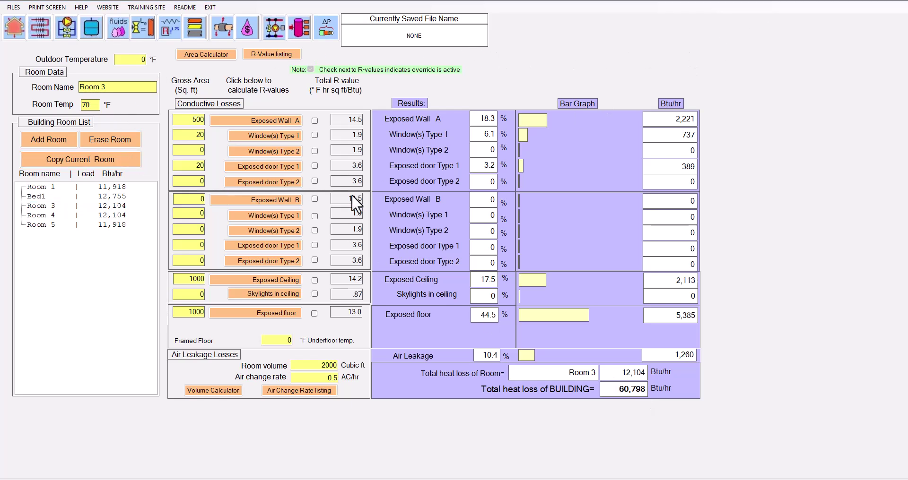
{"action": "left_click", "coordinate": [251, 279]}
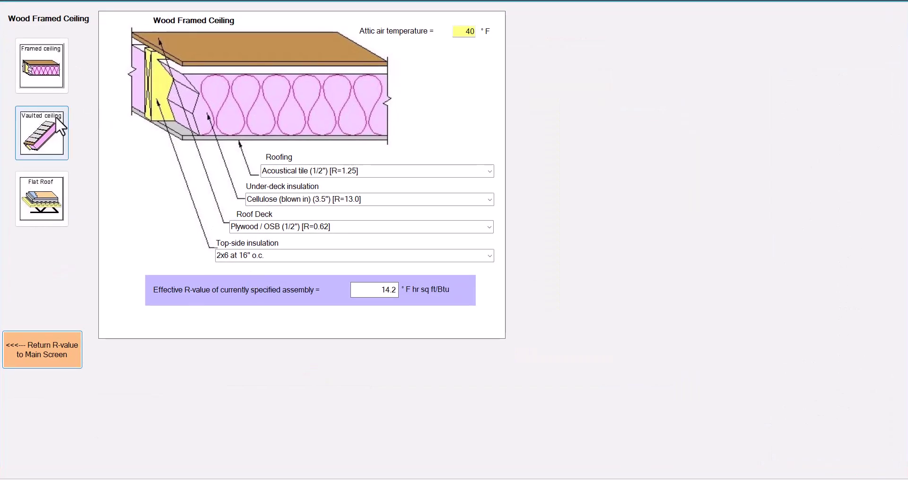
{"action": "left_click", "coordinate": [59, 132]}
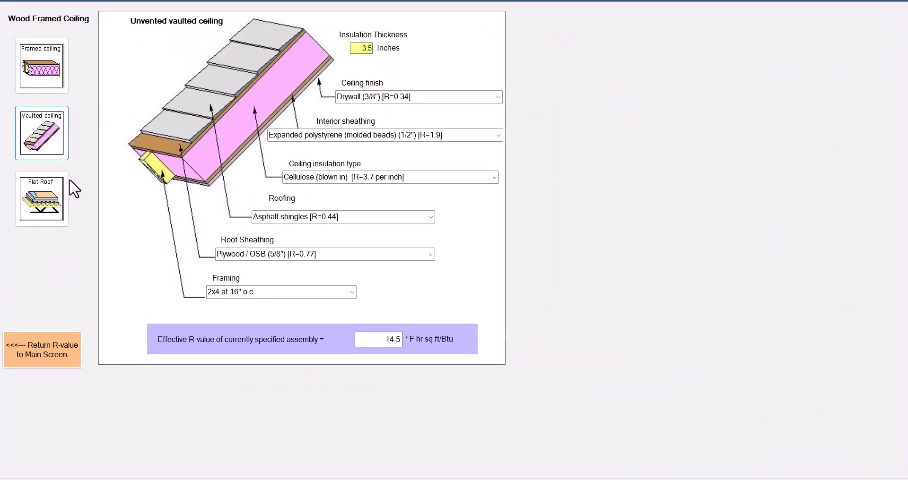
{"action": "left_click", "coordinate": [44, 203]}
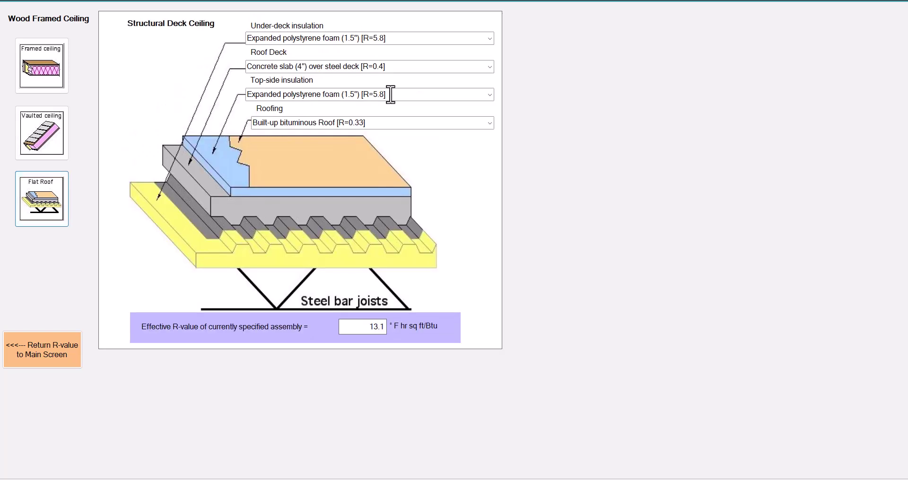
- Set the flat roof's under-deck insulation to extruded polystyrene foam (1.5") and its roof deck to Tectum 1 fiberboard (1")
{"action": "left_click", "coordinate": [490, 39]}
{"action": "left_click", "coordinate": [449, 107]}
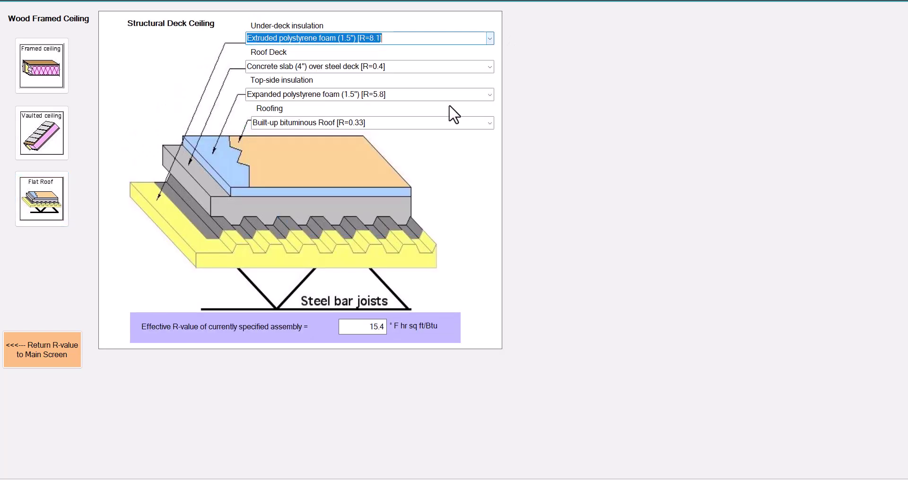
{"action": "left_click", "coordinate": [488, 70]}
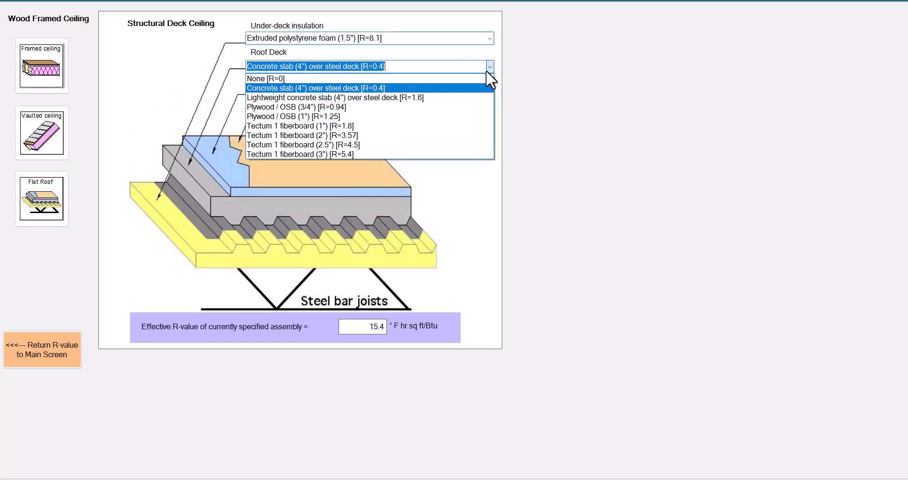
{"action": "left_click", "coordinate": [435, 124]}
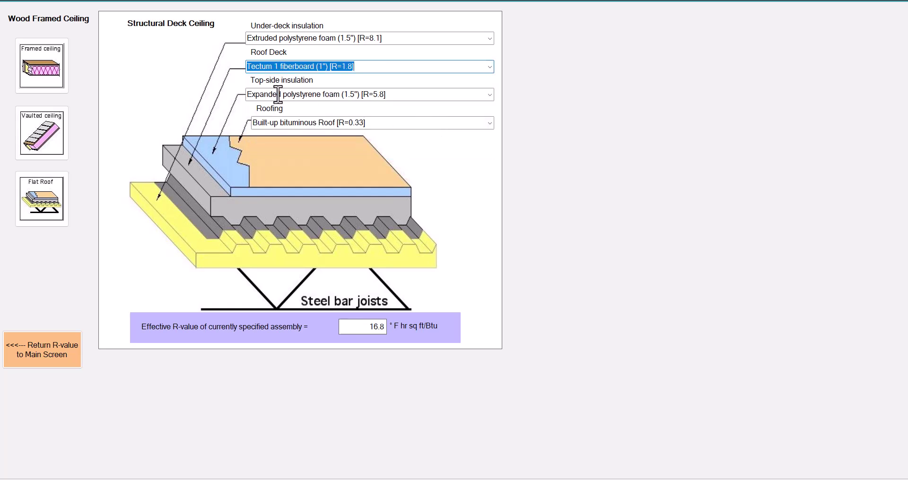
- Set the flat roof's top-side insulation to extruded polystyrene foam (1") and return the ceiling R-value to Room 3
{"action": "left_click", "coordinate": [489, 96]}
{"action": "left_click", "coordinate": [451, 170]}
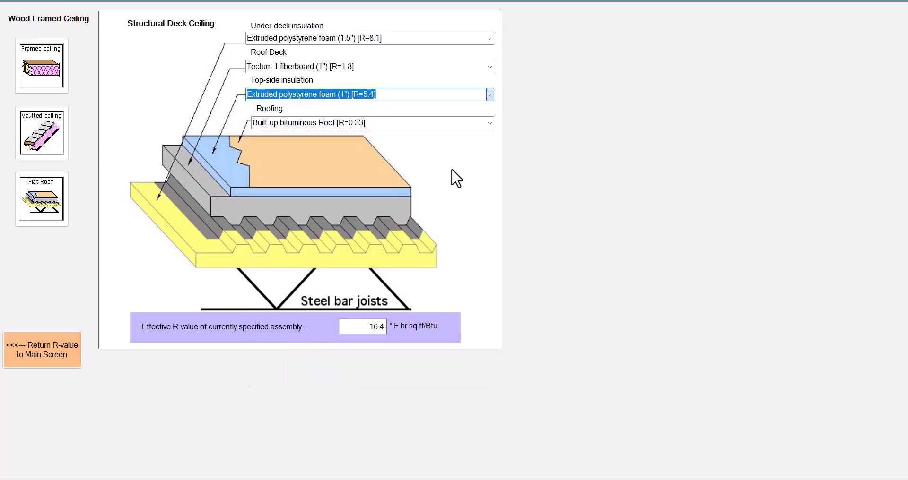
{"action": "left_click", "coordinate": [58, 348]}
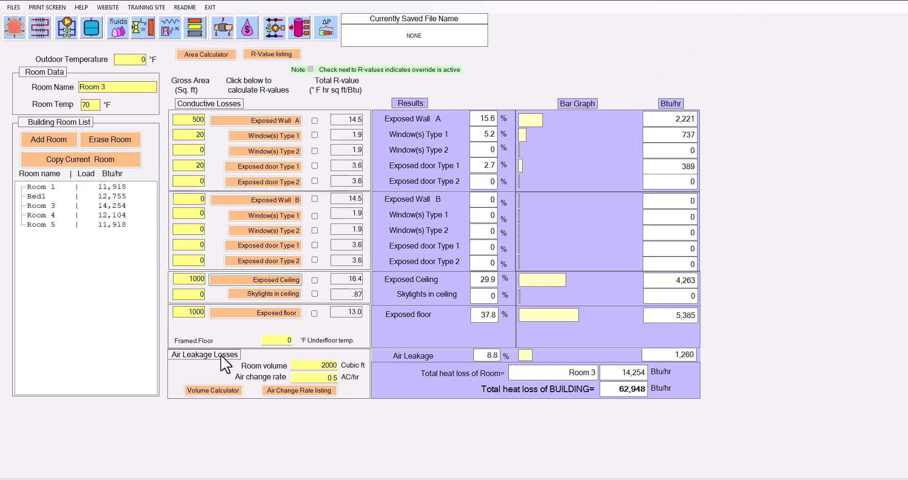
- Review the air change rates for single and two story buildings, and return to the room heat loss data
{"action": "left_click", "coordinate": [317, 391]}
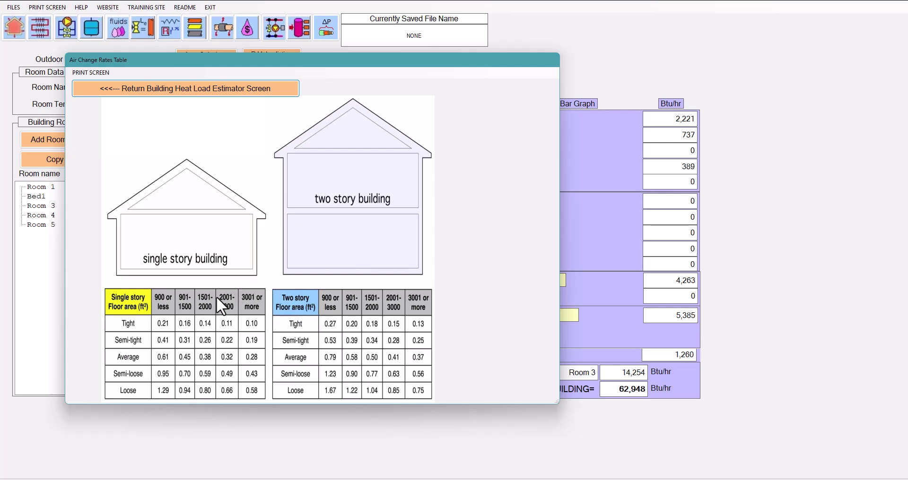
{"action": "left_click", "coordinate": [165, 90]}
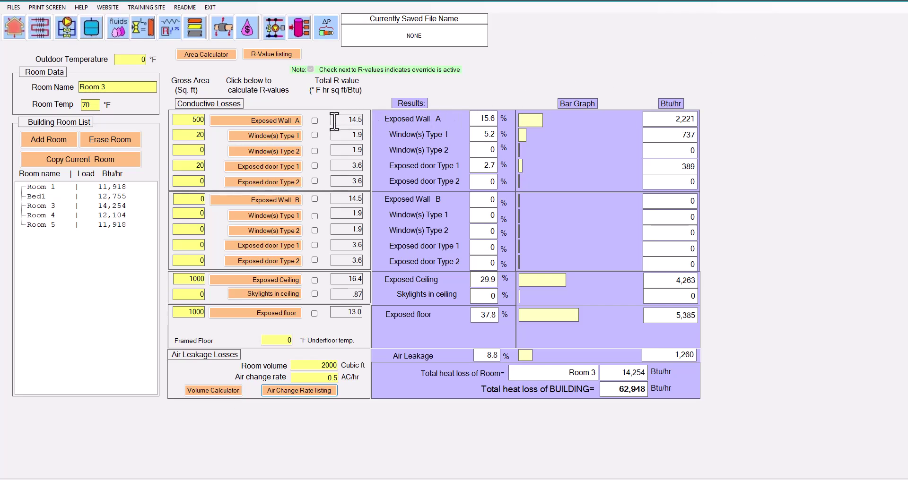
- Override the R-value of Exposed Wall A in Room 3 with 50
{"action": "left_click", "coordinate": [314, 121]}
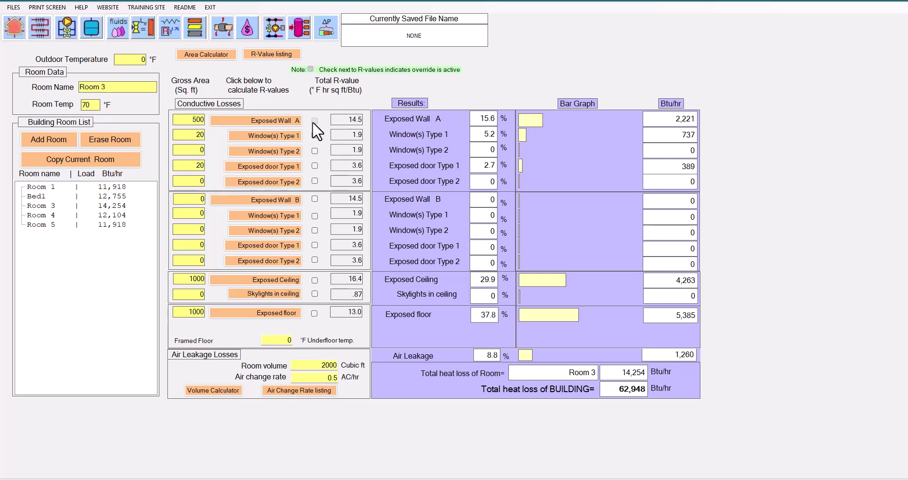
{"action": "left_click", "coordinate": [314, 151]}
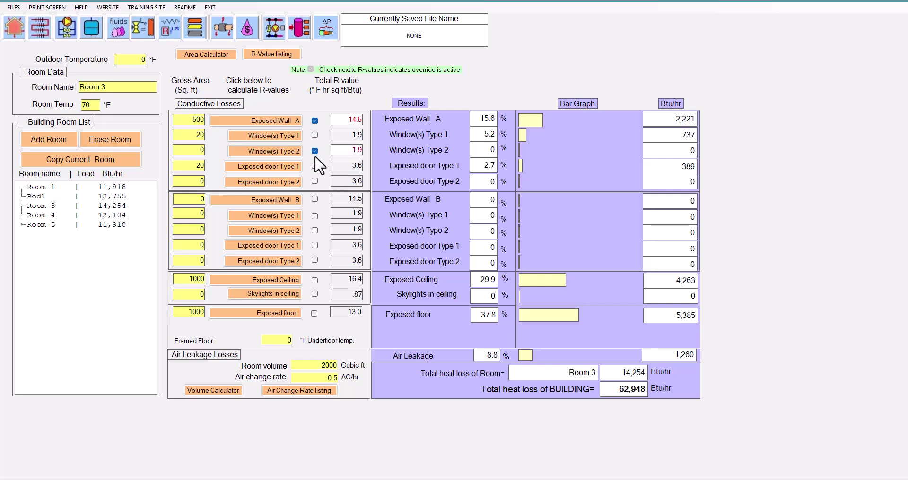
{"action": "left_click", "coordinate": [314, 151]}
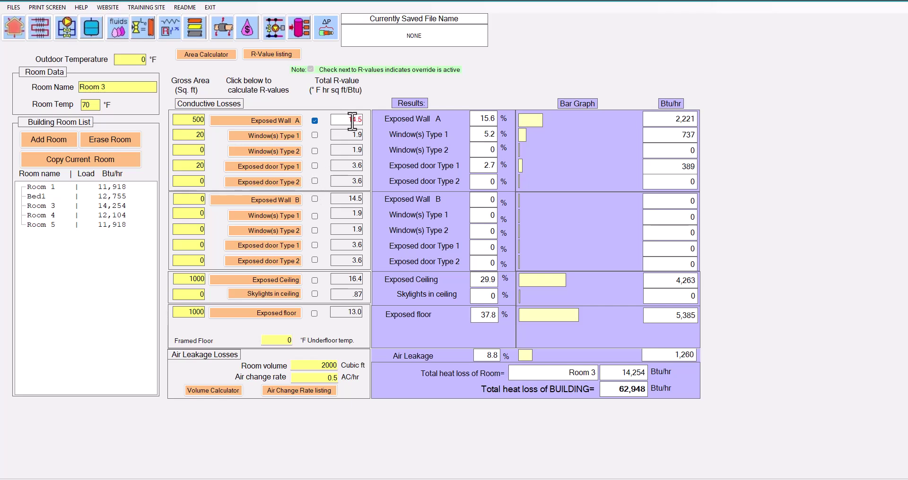
{"action": "left_click_drag", "start_coordinate": [350, 120], "coordinate": [370, 120]}
{"action": "type", "text": "50"}
{"action": "key", "text": "Return"}
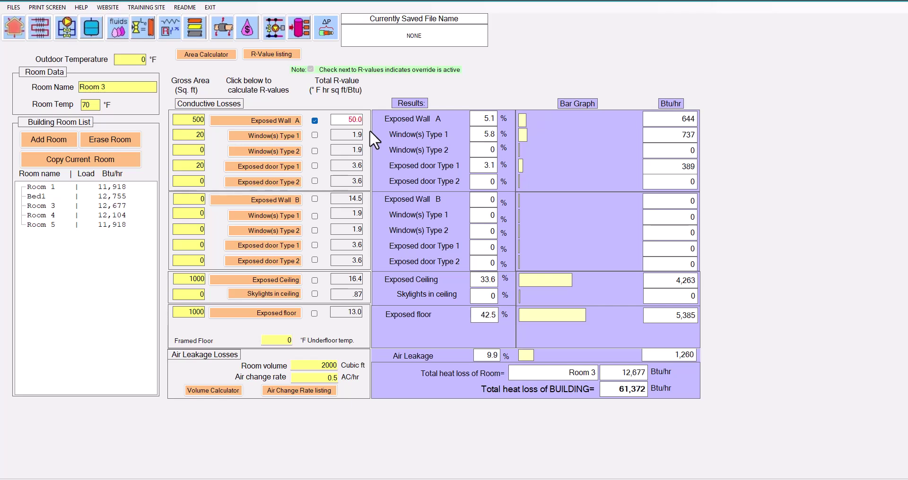
- Try to open Exposed Wall A's construction while its R-value override is active, and turn the override off
{"action": "left_click", "coordinate": [279, 122]}
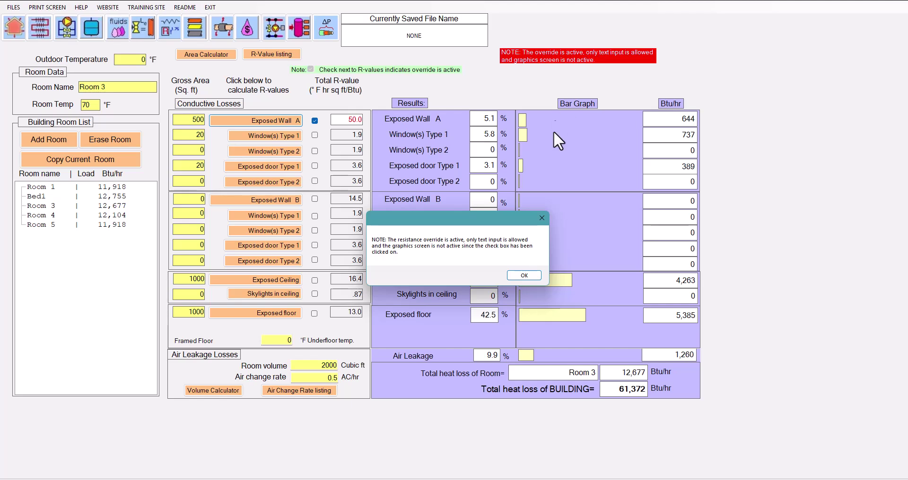
{"action": "left_click", "coordinate": [523, 276]}
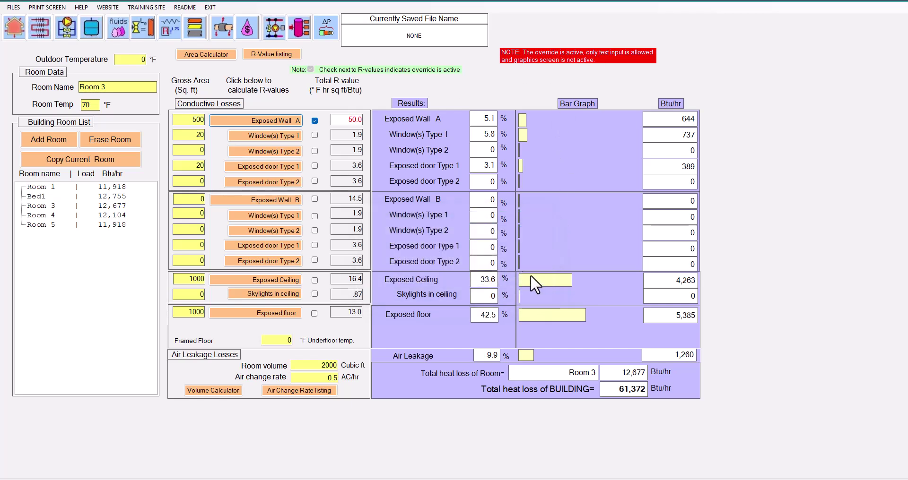
{"action": "left_click", "coordinate": [314, 121]}
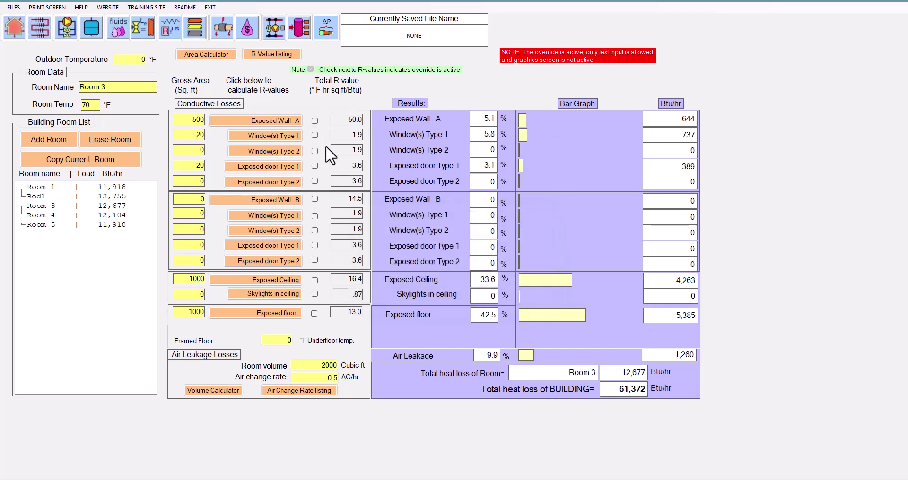
{"action": "left_click", "coordinate": [314, 121]}
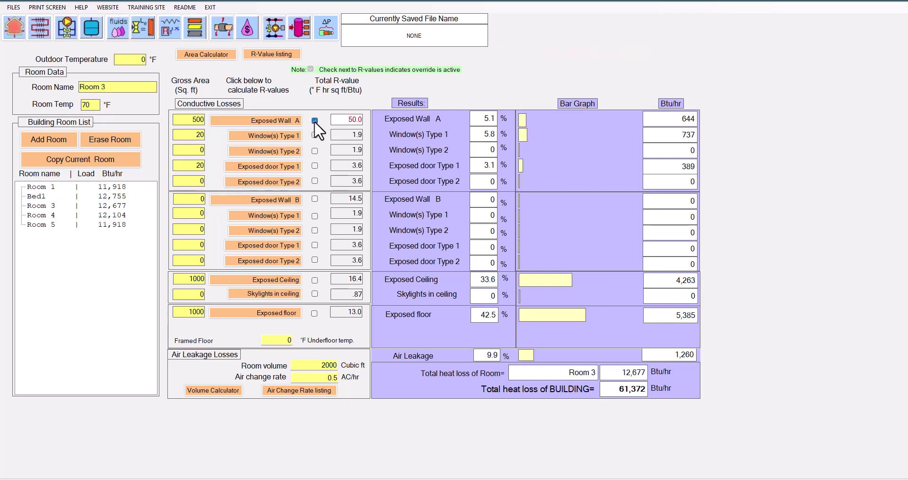
{"action": "left_click", "coordinate": [314, 121]}
- Change Exposed Wall A's interior sheathing to extruded polystyrene (1/2") and return the framed wall's R-value to Room 3
{"action": "left_click", "coordinate": [286, 121]}
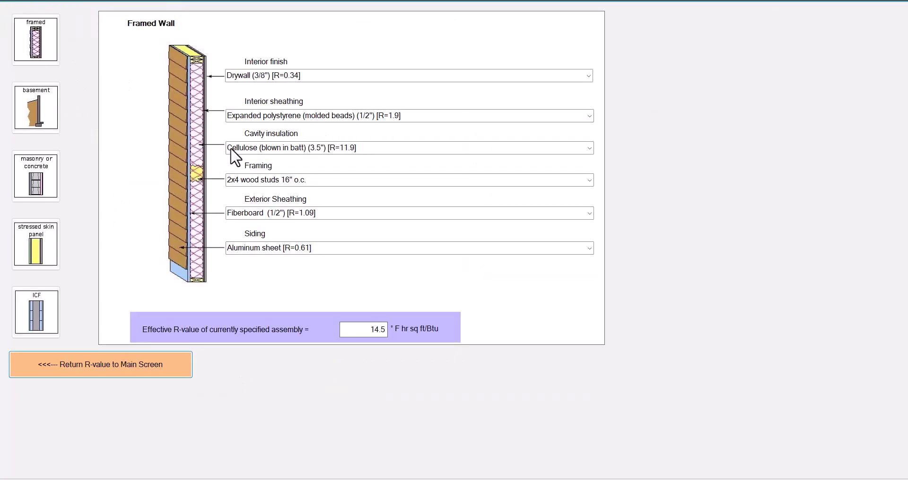
{"action": "left_click", "coordinate": [589, 118]}
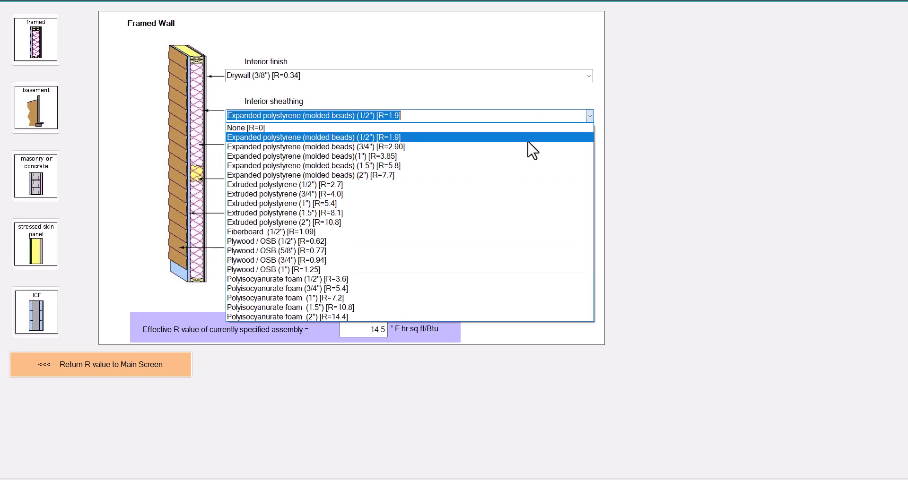
{"action": "left_click", "coordinate": [500, 180]}
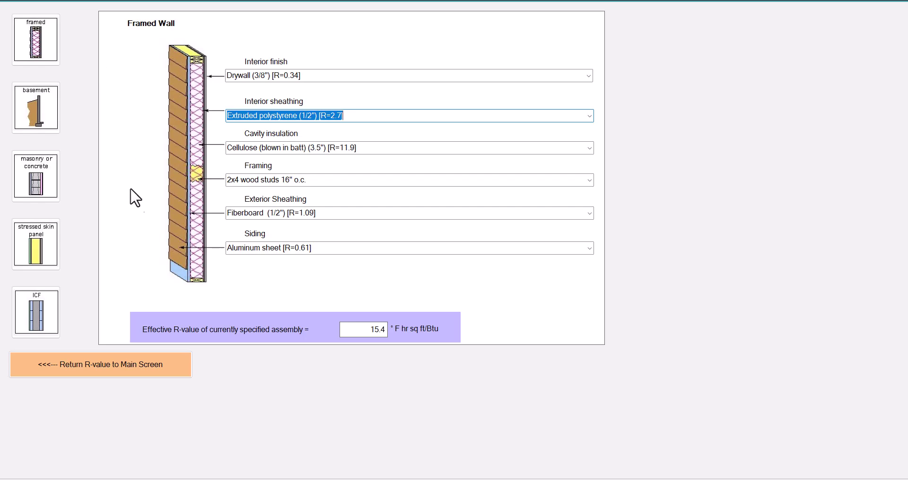
{"action": "left_click", "coordinate": [122, 362]}
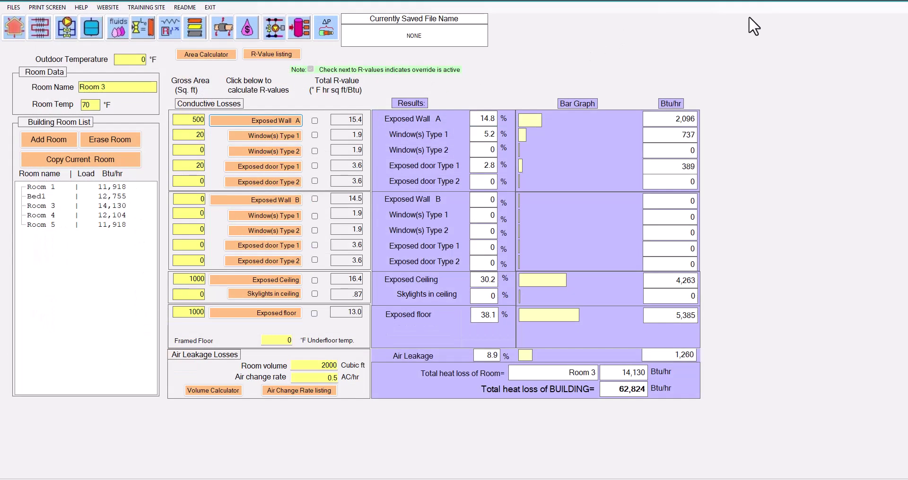
- View the rectangle and round top shapes in the area calculator, and exit without changing any areas
{"action": "left_click", "coordinate": [207, 55]}
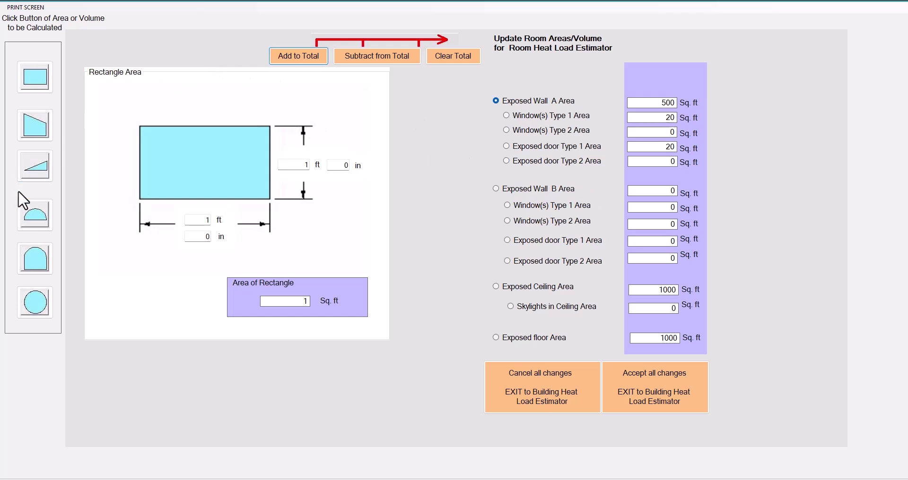
{"action": "left_click", "coordinate": [33, 265]}
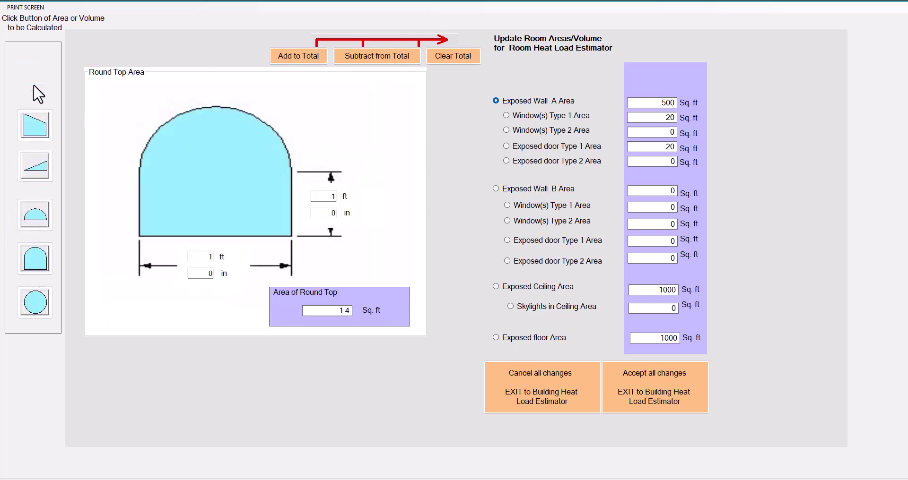
{"action": "left_click", "coordinate": [35, 87]}
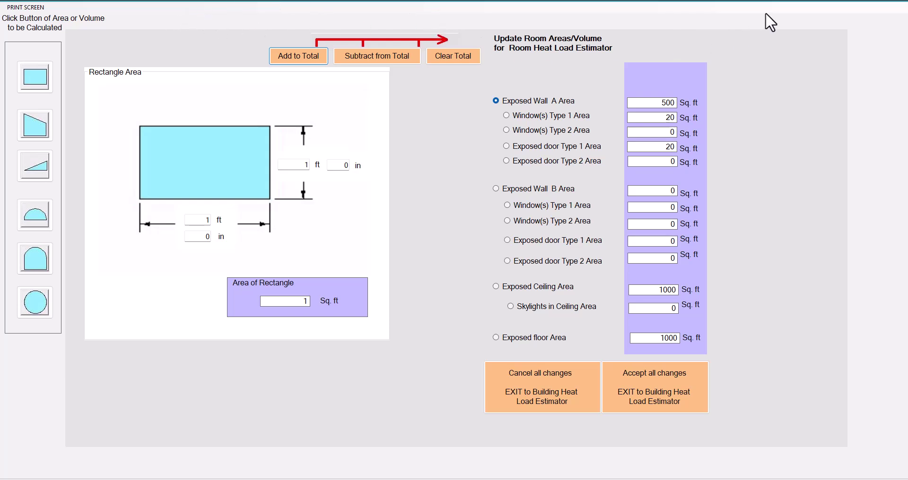
{"action": "left_click", "coordinate": [538, 381]}
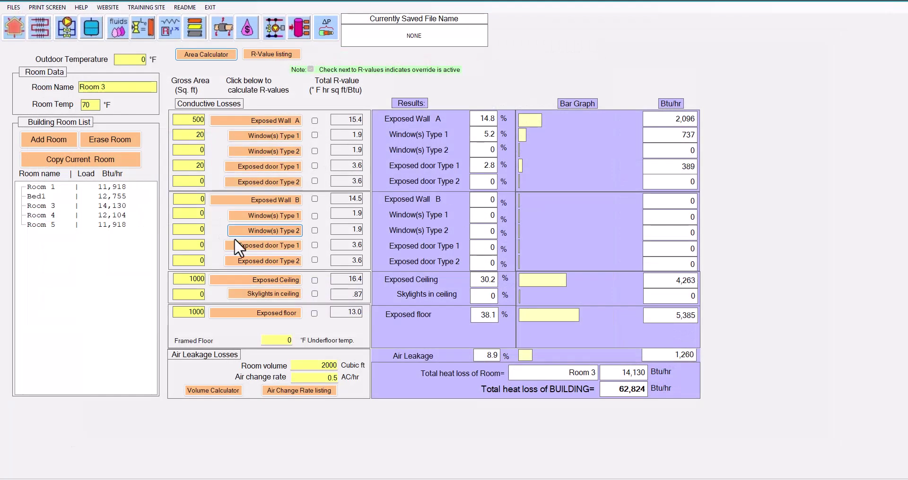
- View the room volume calculator's gambrel and peaked ceiling shapes, and exit without changing the room volume
{"action": "left_click", "coordinate": [225, 390]}
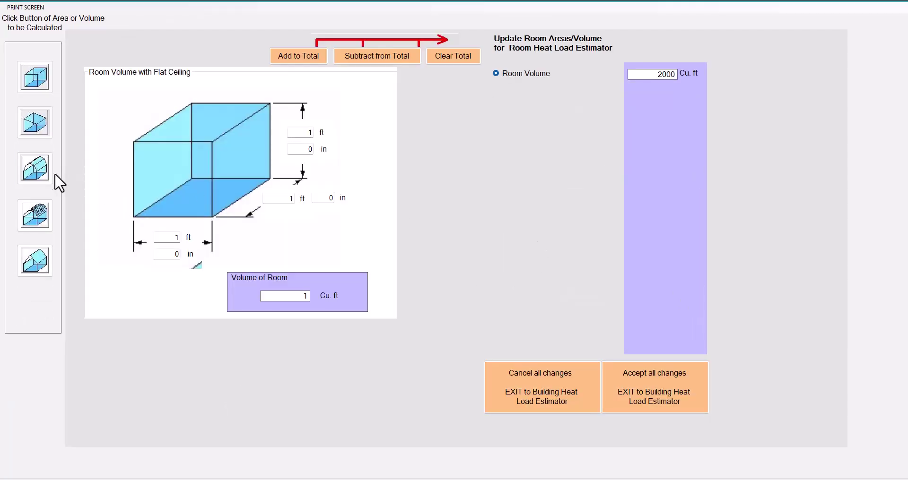
{"action": "left_click", "coordinate": [49, 176]}
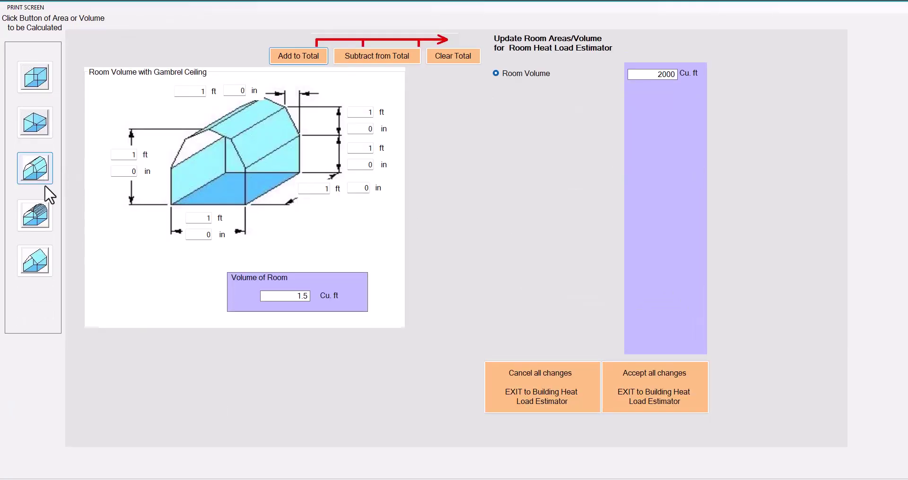
{"action": "left_click", "coordinate": [49, 219]}
{"action": "left_click", "coordinate": [40, 257]}
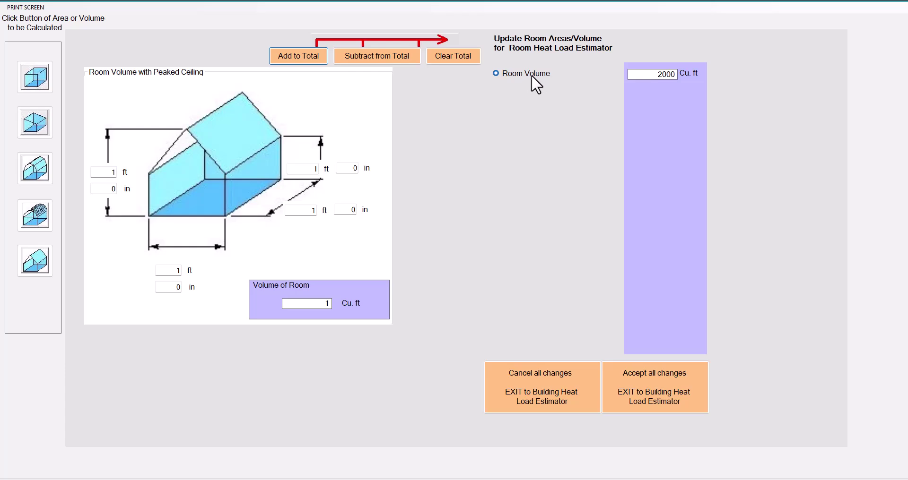
{"action": "left_click", "coordinate": [558, 395]}
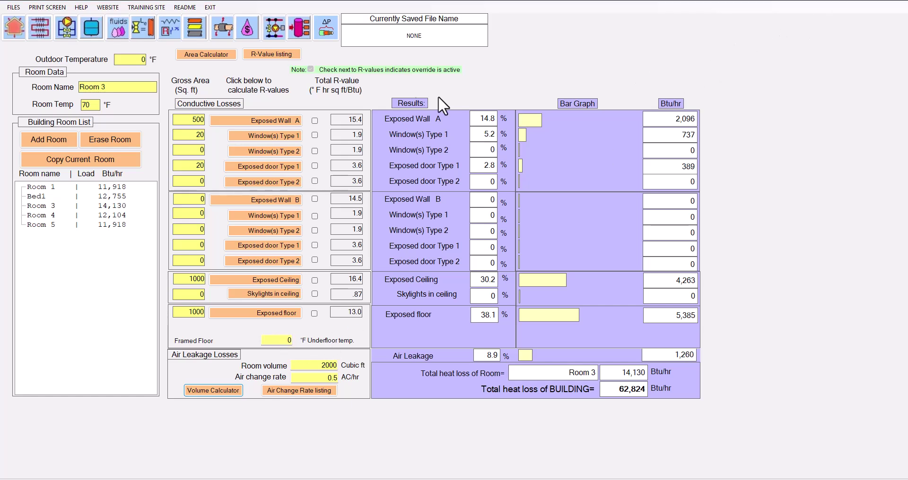
- Review the full list of material R-values from insulations to outside air films, and close it
{"action": "left_click", "coordinate": [279, 54]}
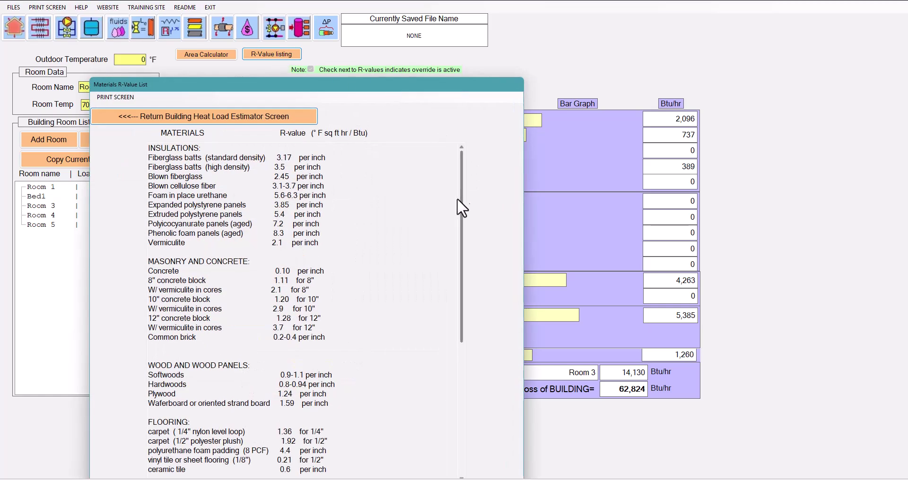
{"action": "left_click_drag", "start_coordinate": [462, 212], "coordinate": [460, 381]}
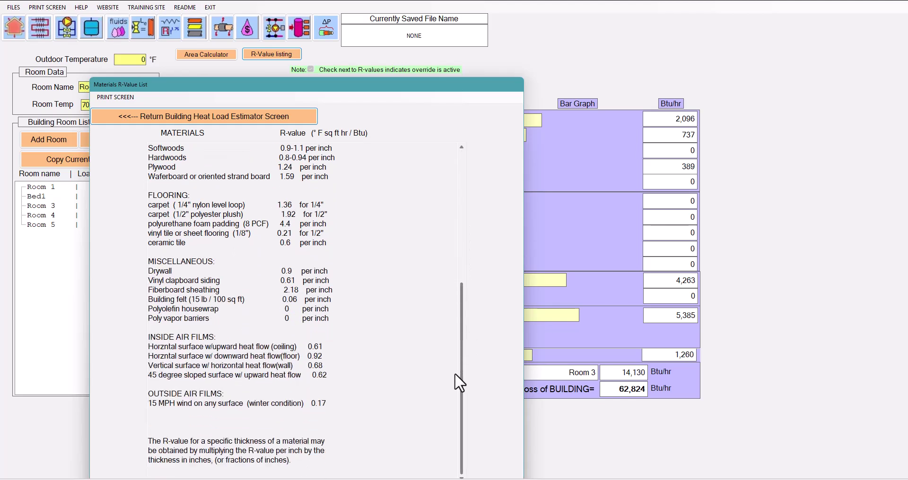
{"action": "left_click_drag", "start_coordinate": [449, 364], "coordinate": [448, 142]}
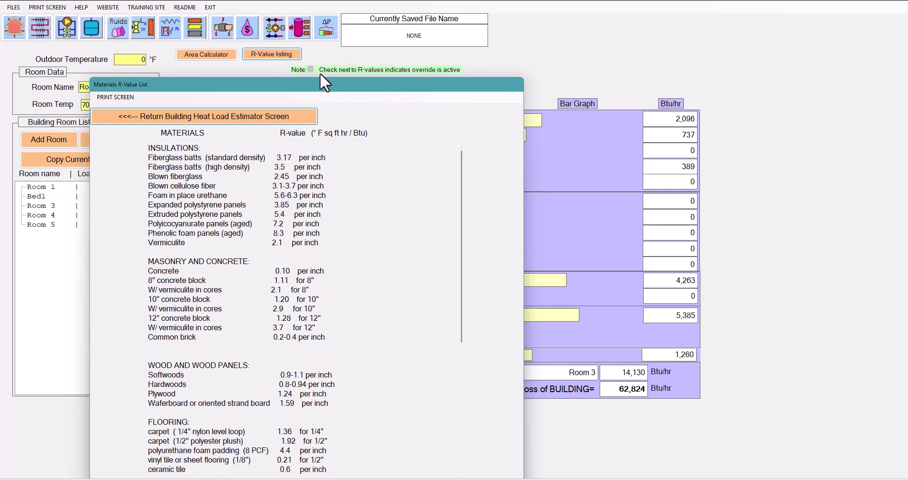
{"action": "left_click", "coordinate": [187, 116]}
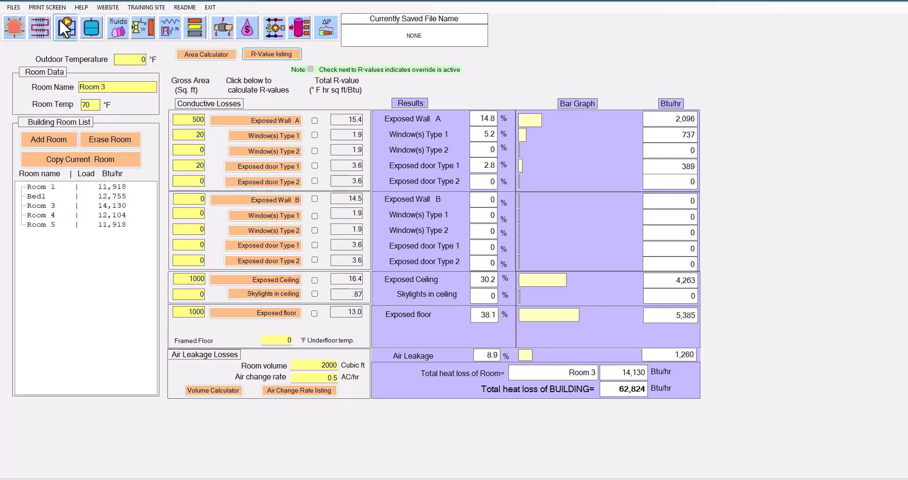
- View the file saving and opening options and the screen print settings, and cancel without printing
{"action": "left_click", "coordinate": [16, 9]}
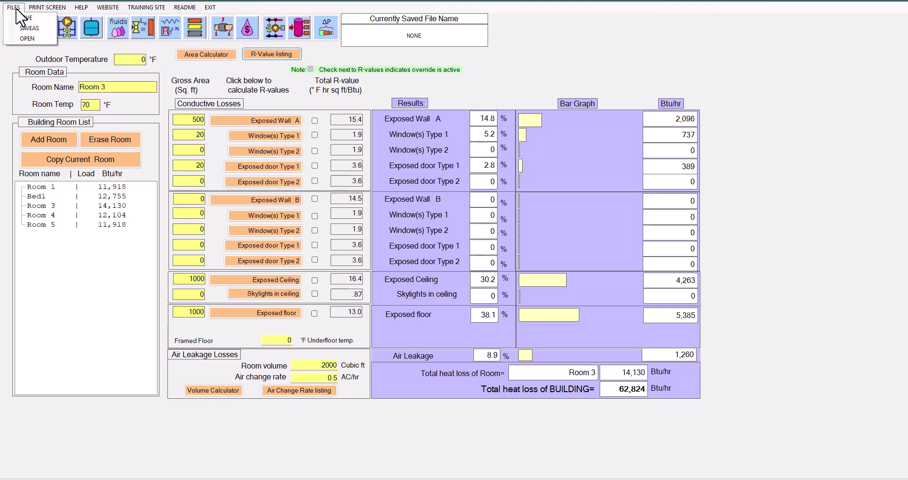
{"action": "left_click", "coordinate": [47, 7]}
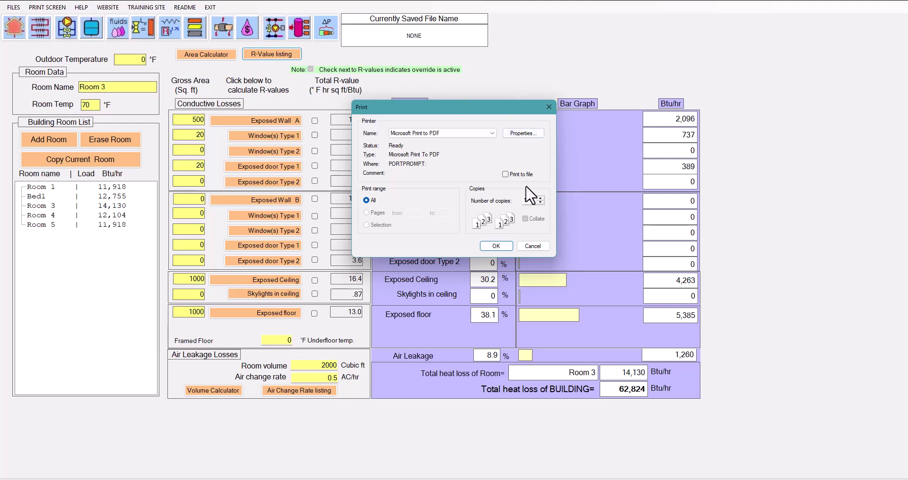
{"action": "left_click", "coordinate": [535, 243]}
- Examine the opening sections of the Building Heat Load Estimator help text, and close it
{"action": "left_click", "coordinate": [84, 8]}
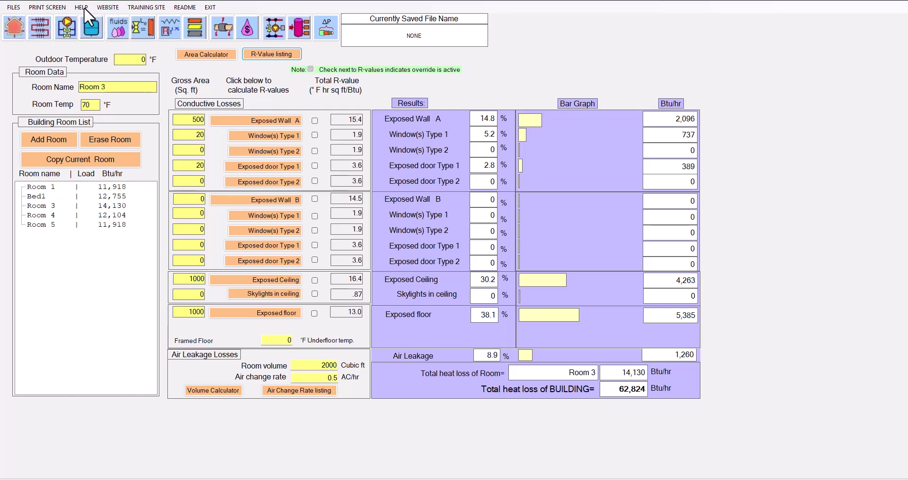
{"action": "left_click_drag", "start_coordinate": [502, 150], "coordinate": [487, 132]}
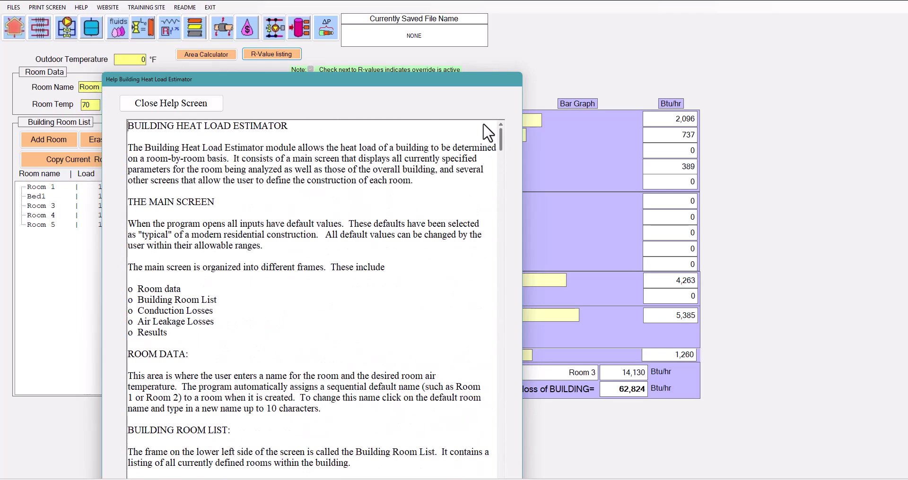
{"action": "left_click", "coordinate": [184, 97]}
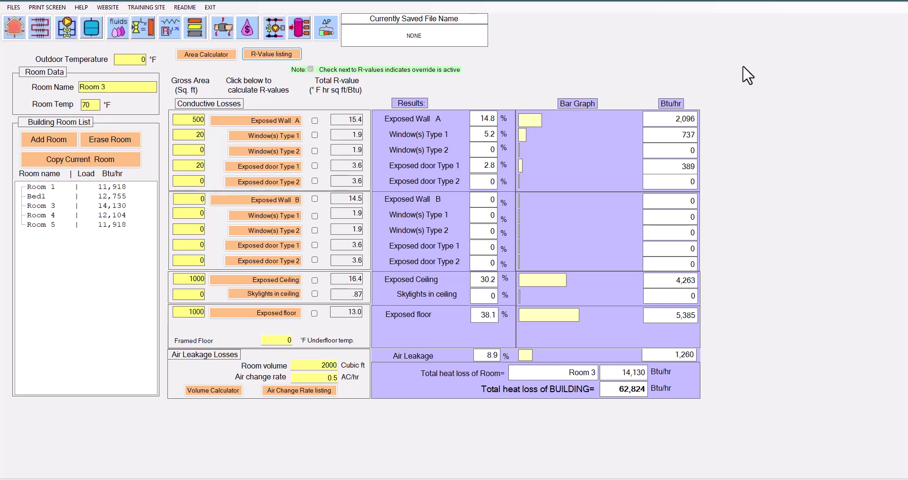
- Request to exit the program, and decline the quit confirmation to keep the current room data open
{"action": "left_click", "coordinate": [211, 7]}
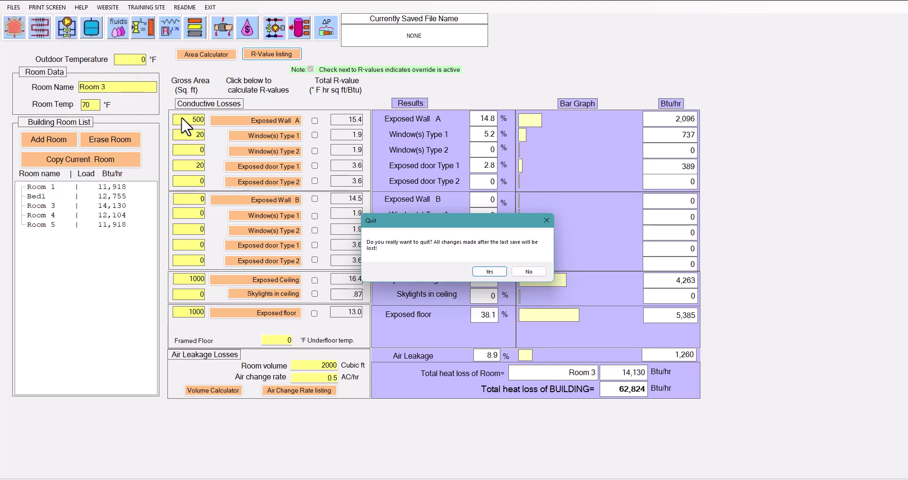
{"action": "left_click", "coordinate": [527, 274]}
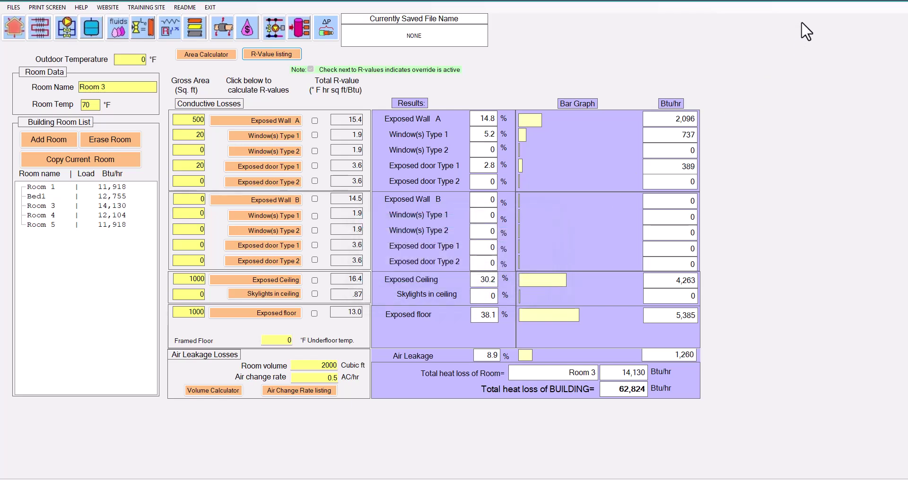